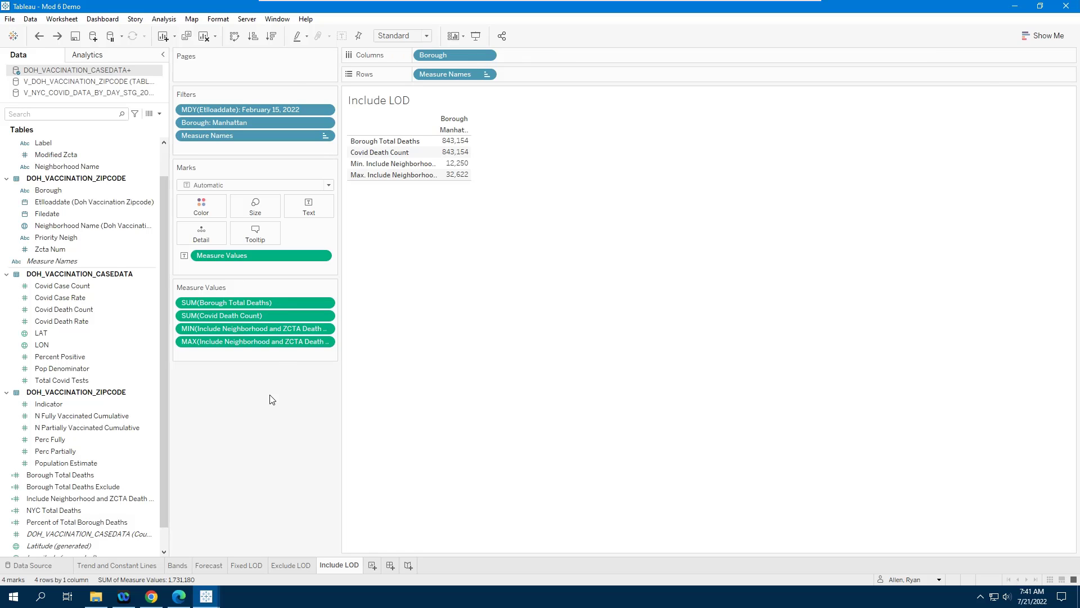
Duplicate the Fixed LOD worksheet and rename the copy "Order of Operations".
{"action": "left_click", "coordinate": [247, 565]}
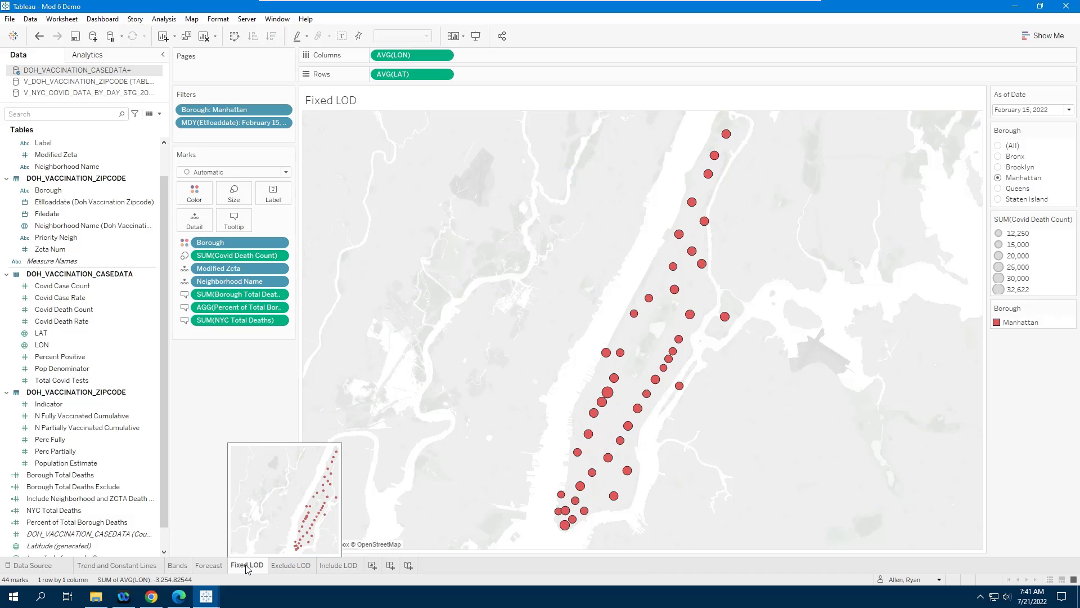
{"action": "right_click", "coordinate": [247, 565]}
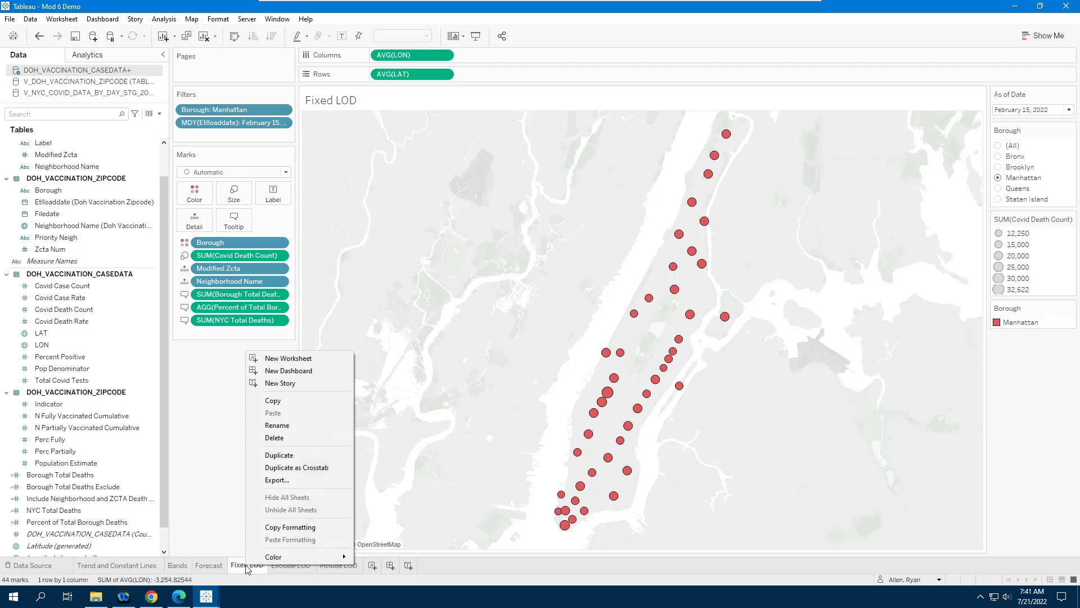
{"action": "left_click", "coordinate": [285, 457]}
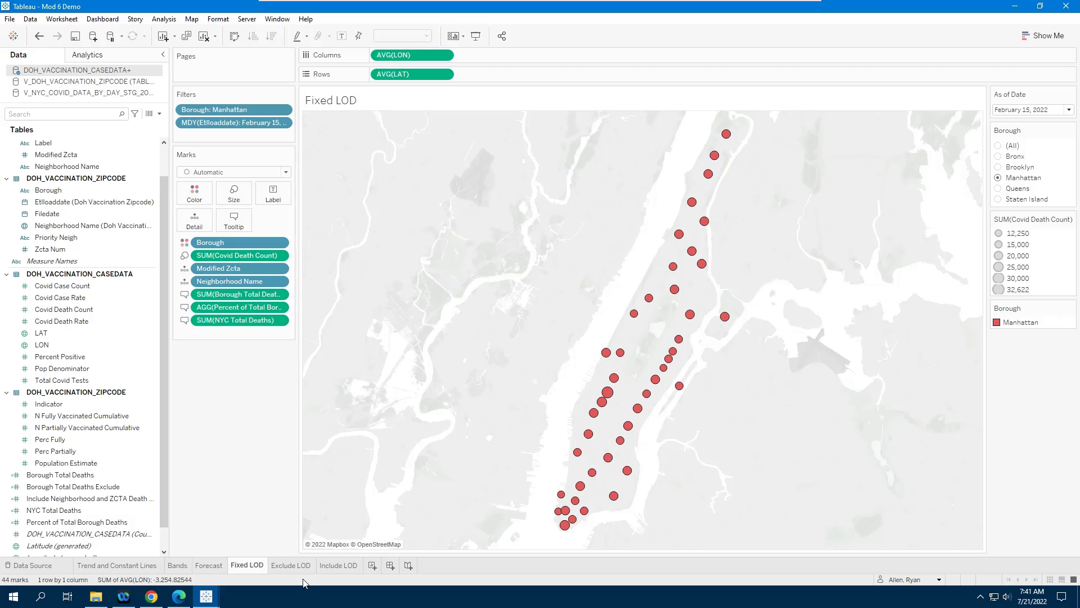
{"action": "double_click", "coordinate": [293, 565]}
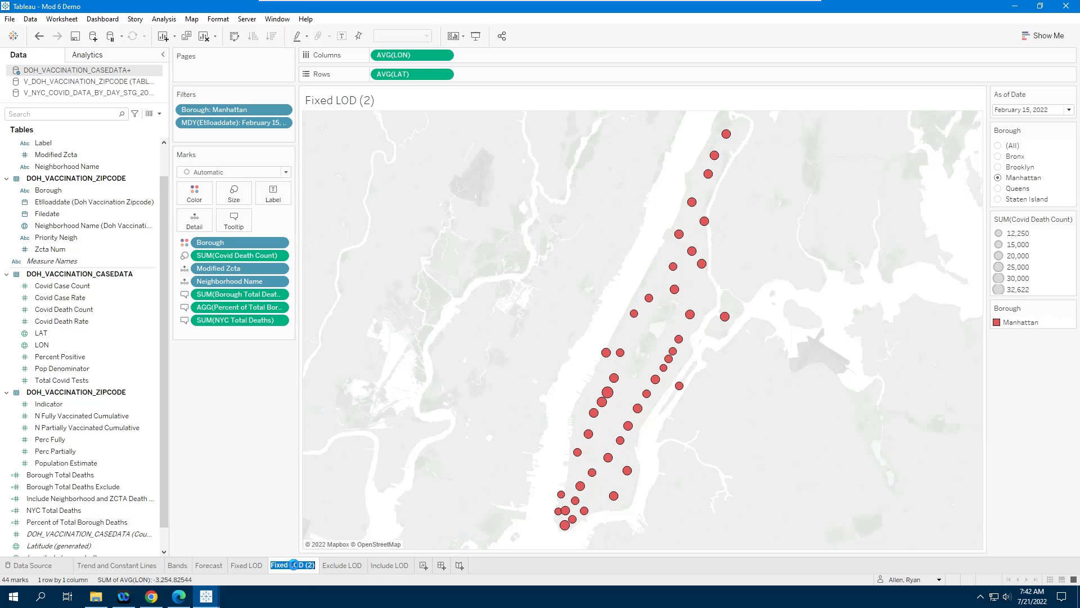
{"action": "type", "text": "Order of Operations"}
{"action": "key", "text": "Return"}
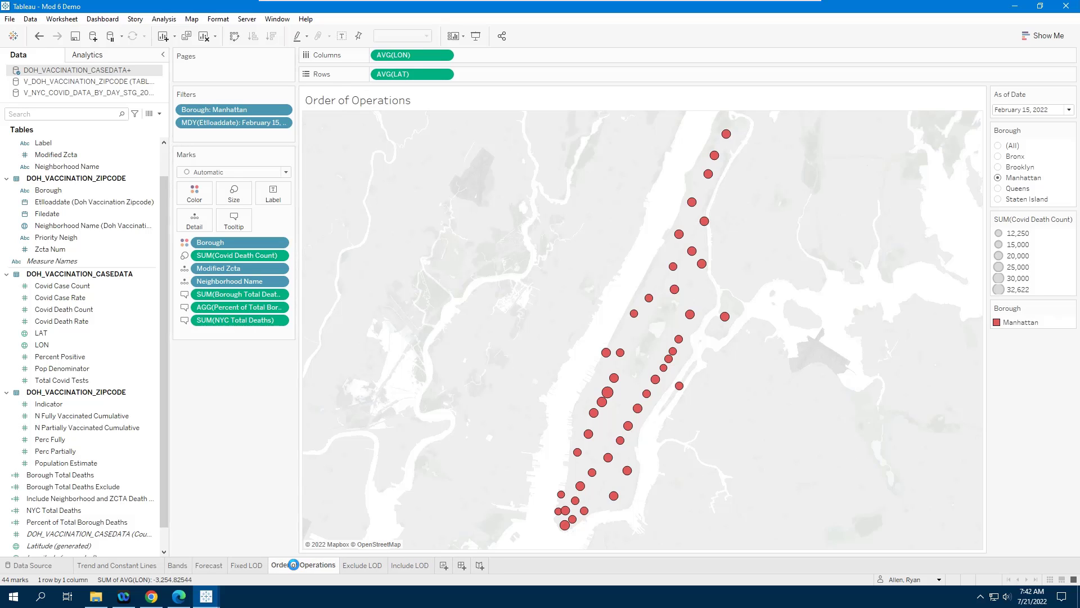
Review a map mark's tooltip and the formula of the Borough Total Deaths calculated field.
{"action": "mouse_move", "coordinate": [629, 475]}
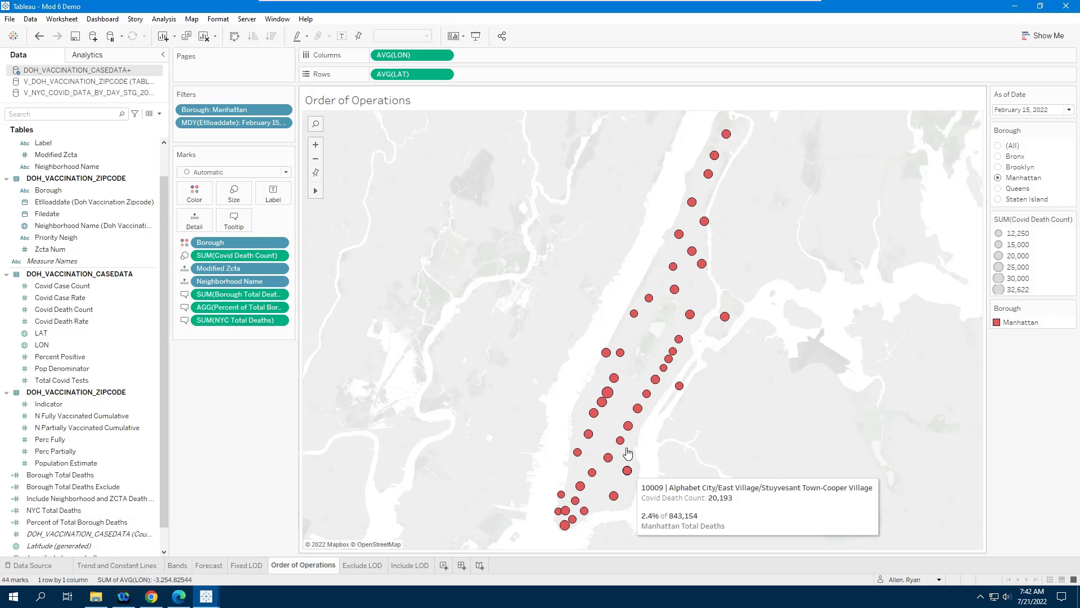
{"action": "left_click", "coordinate": [63, 405]}
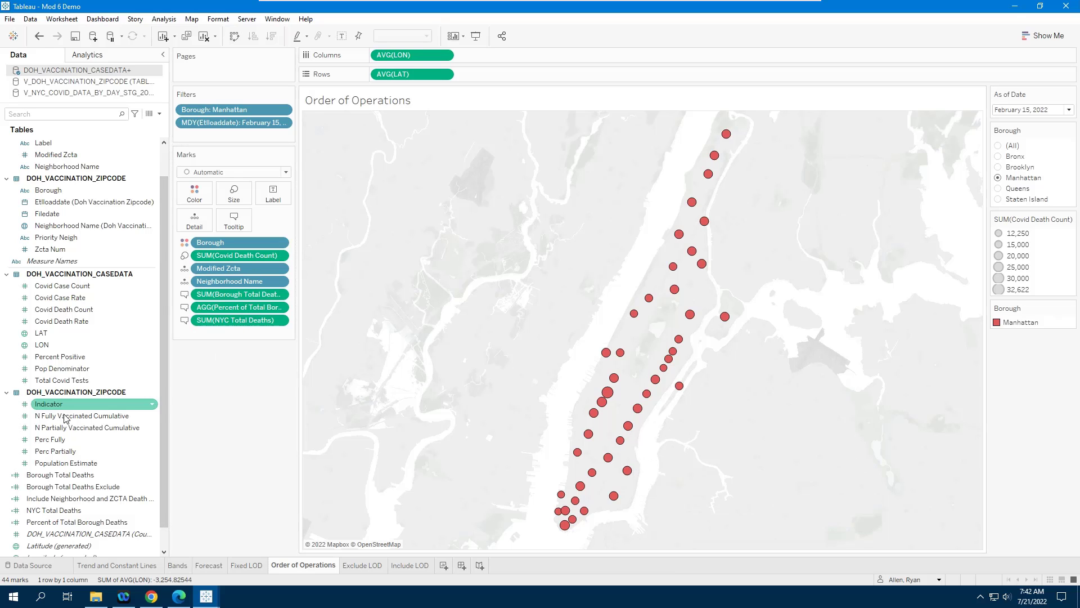
{"action": "right_click", "coordinate": [92, 477]}
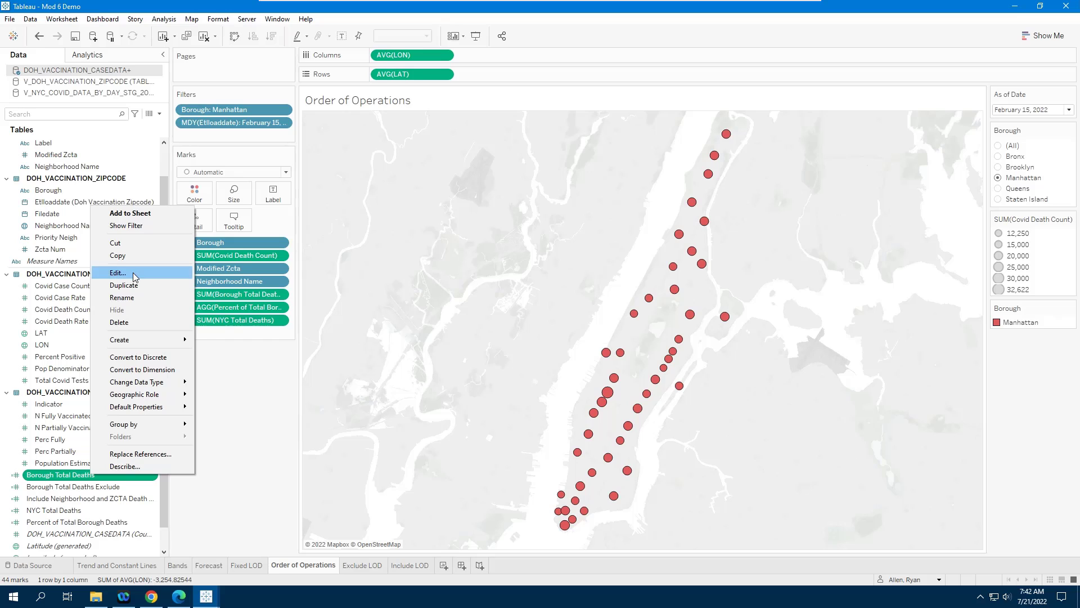
{"action": "left_click", "coordinate": [134, 273]}
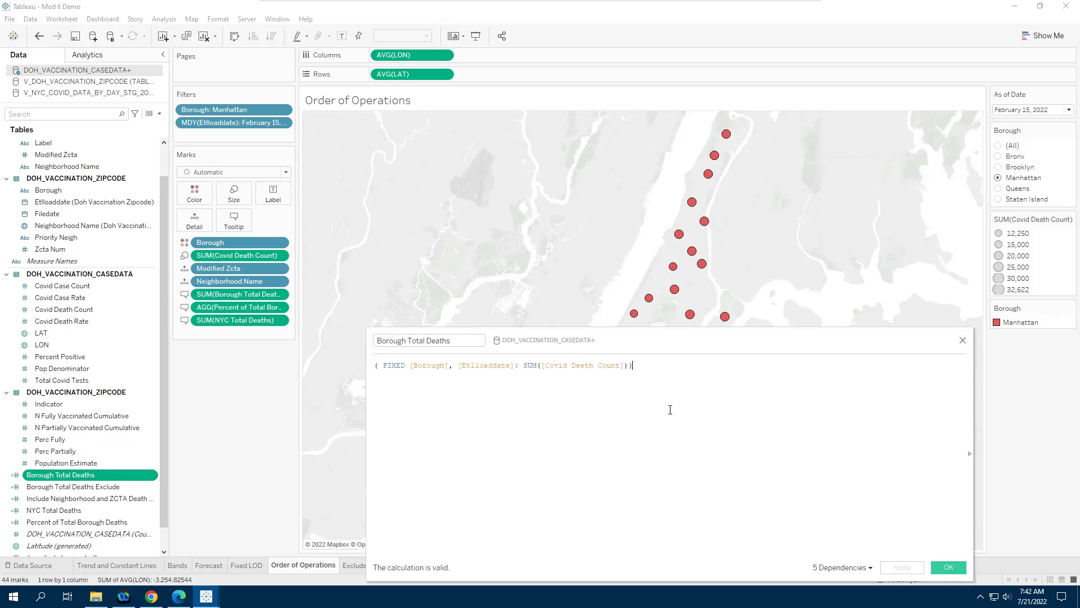
{"action": "scroll", "coordinate": [670, 410], "scroll_direction": "up", "scroll_amount": 3}
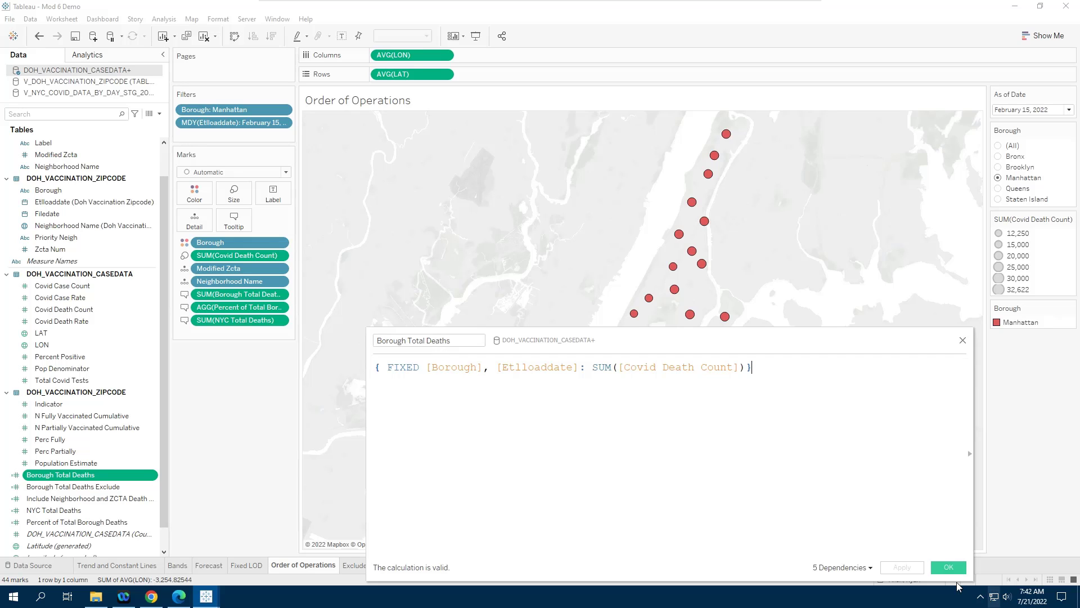
{"action": "left_click", "coordinate": [948, 567]}
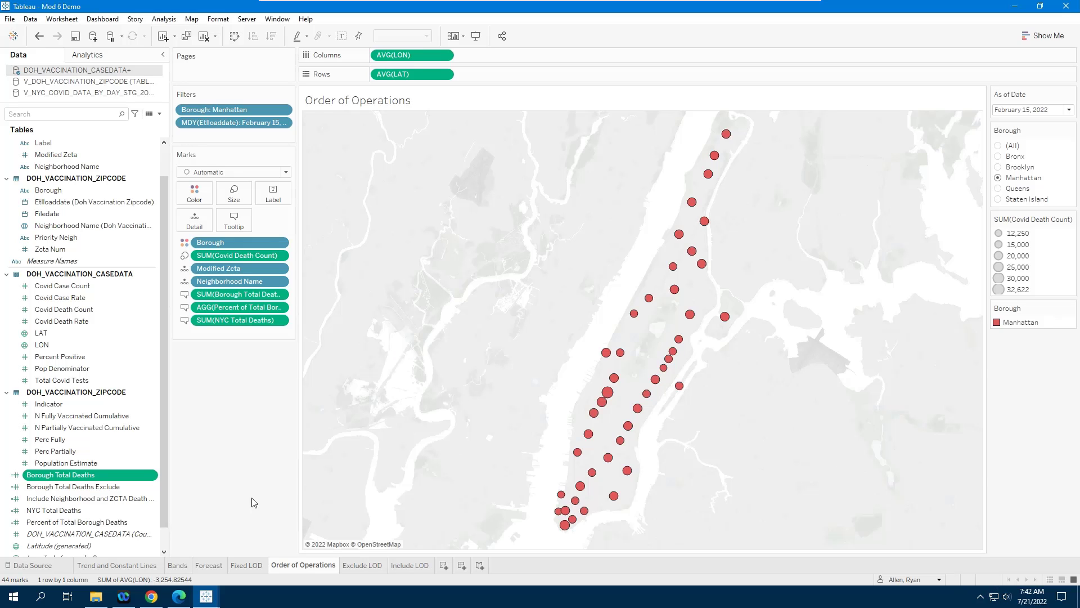
Duplicate the Borough Total Deaths calculated field and name the copy "Borough Total Deaths Order of Operations".
{"action": "right_click", "coordinate": [63, 479]}
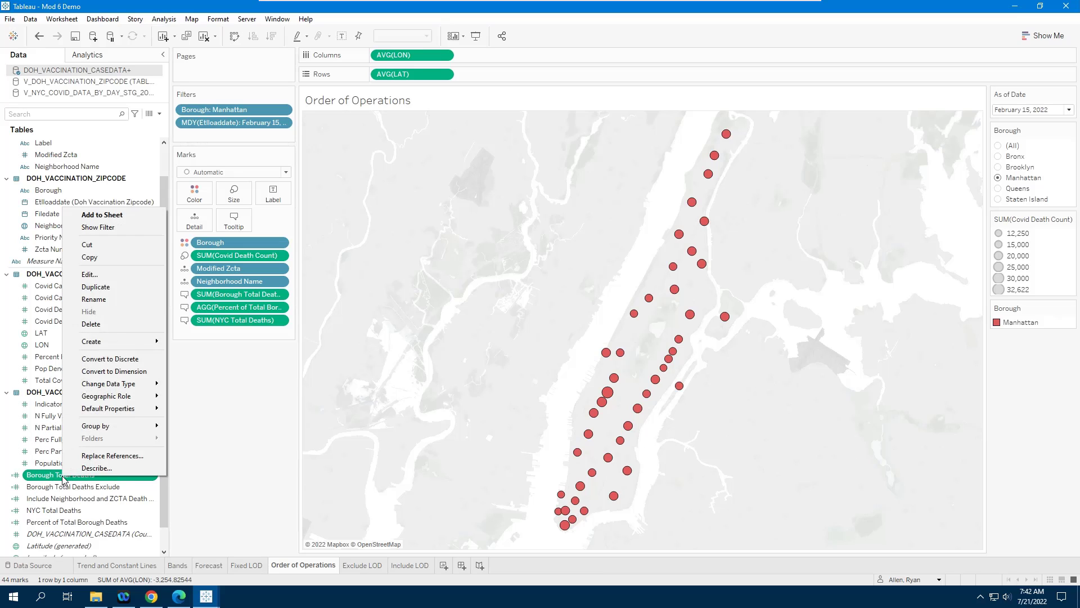
{"action": "left_click", "coordinate": [111, 288]}
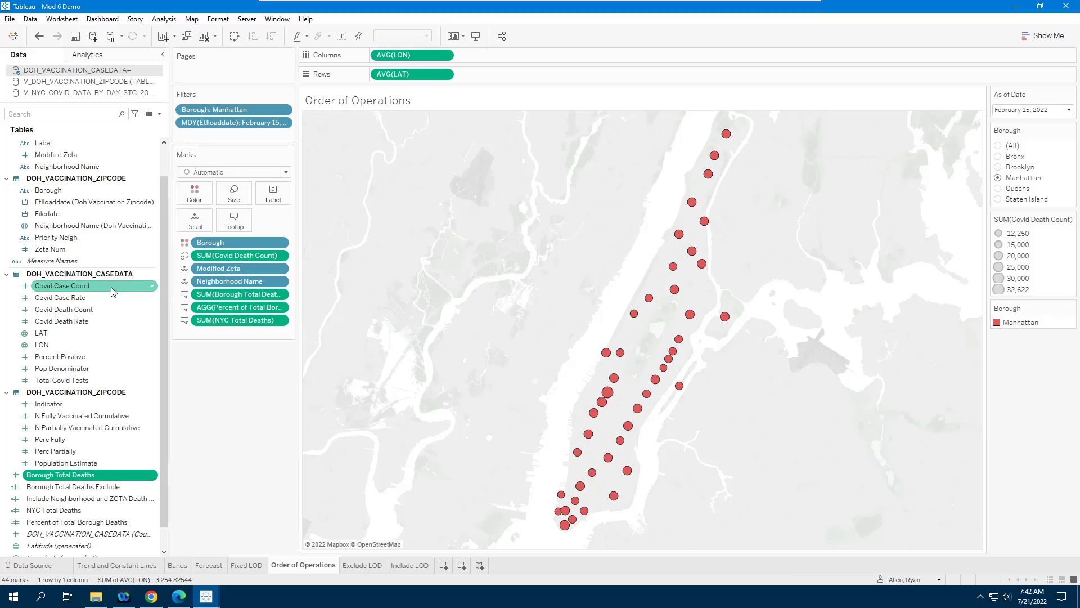
{"action": "left_click", "coordinate": [100, 492]}
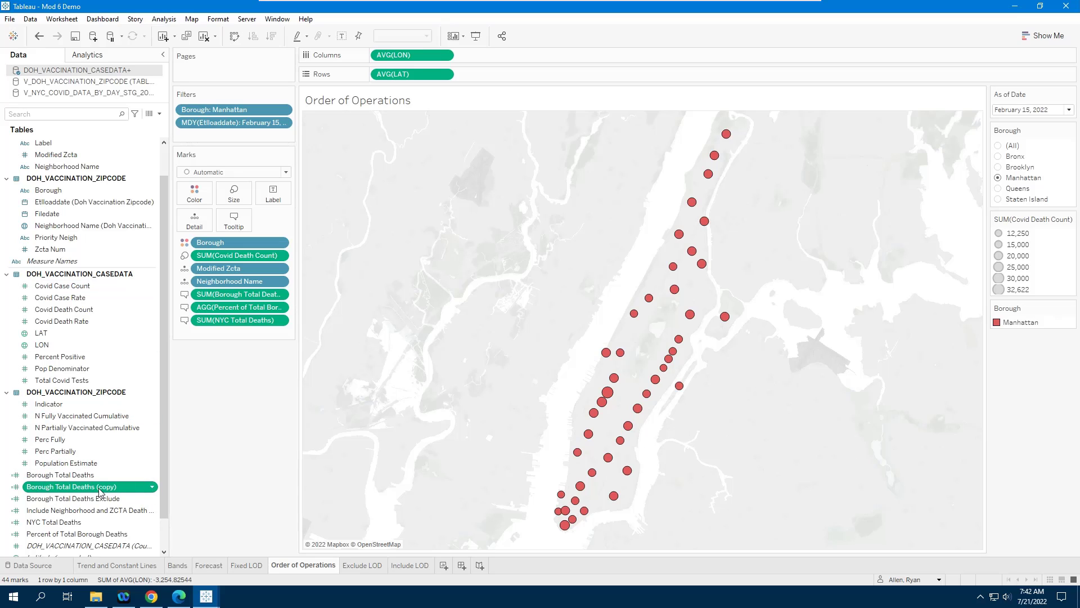
{"action": "right_click", "coordinate": [100, 491]}
{"action": "left_click", "coordinate": [151, 286]}
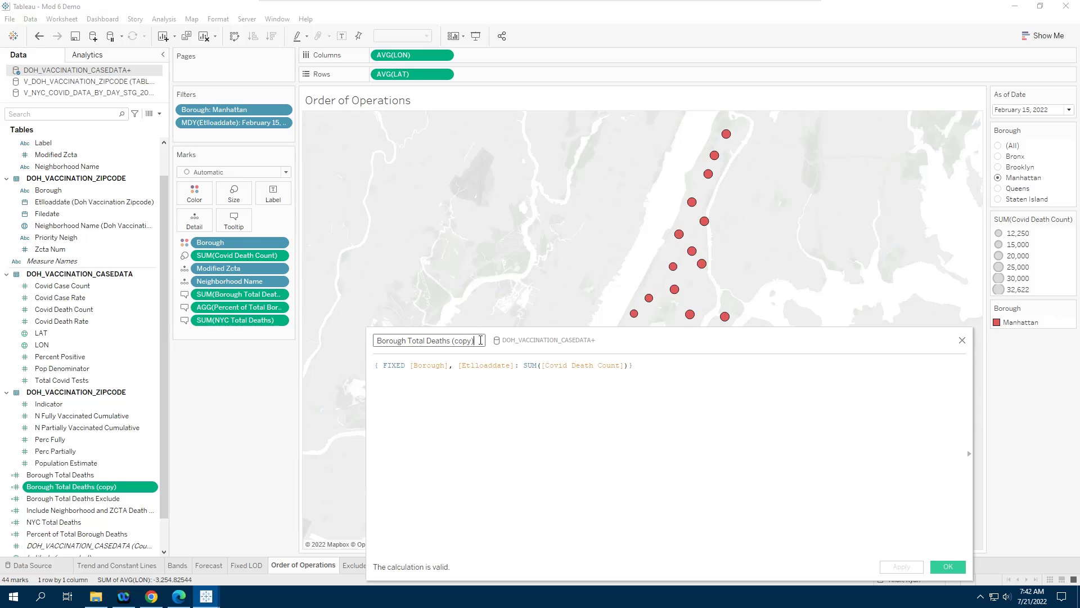
{"action": "left_click_drag", "start_coordinate": [475, 342], "coordinate": [450, 343]}
{"action": "type", "text": "Order of Operations"}
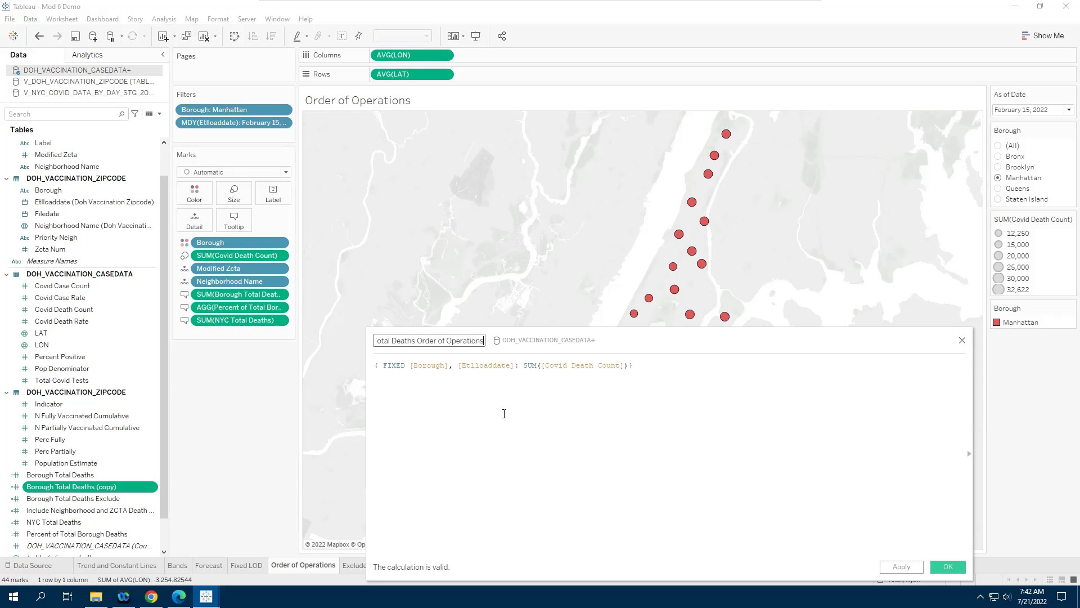
Remove [Etlloaddate] from the FIXED expression, leaving { FIXED [Borough]: SUM([Covid Death Count])}.
{"action": "scroll", "coordinate": [504, 413], "scroll_direction": "up", "scroll_amount": 4}
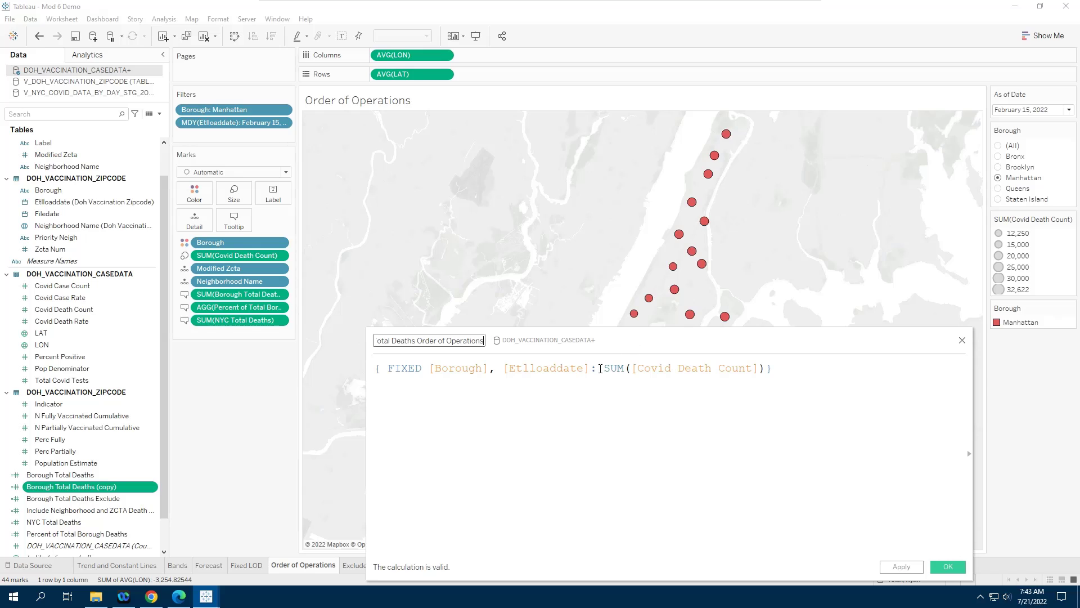
{"action": "left_click_drag", "start_coordinate": [590, 369], "coordinate": [492, 370]}
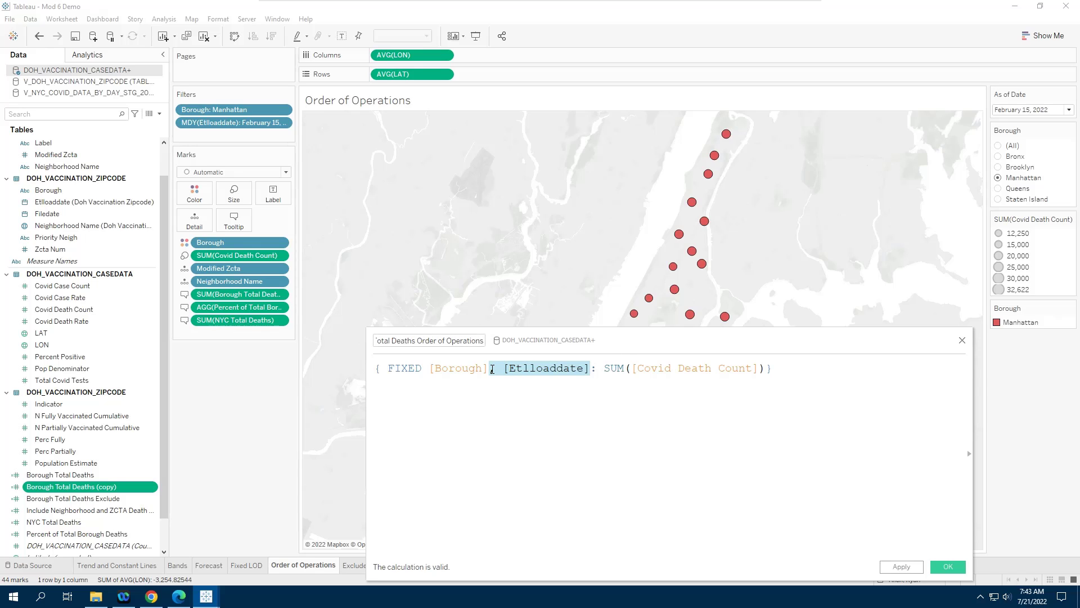
{"action": "key", "text": "BackSpace"}
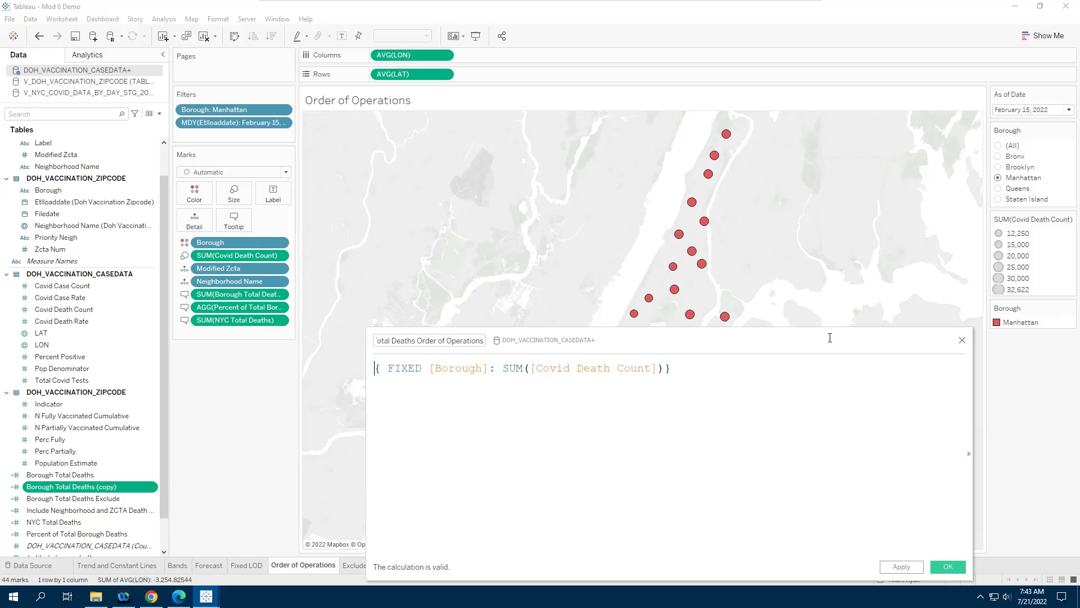
Add the comment "// calculate all time our borough death count" above the FIXED expression and save the calculation.
{"action": "key", "text": "Return"}
{"action": "key", "text": "Return"}
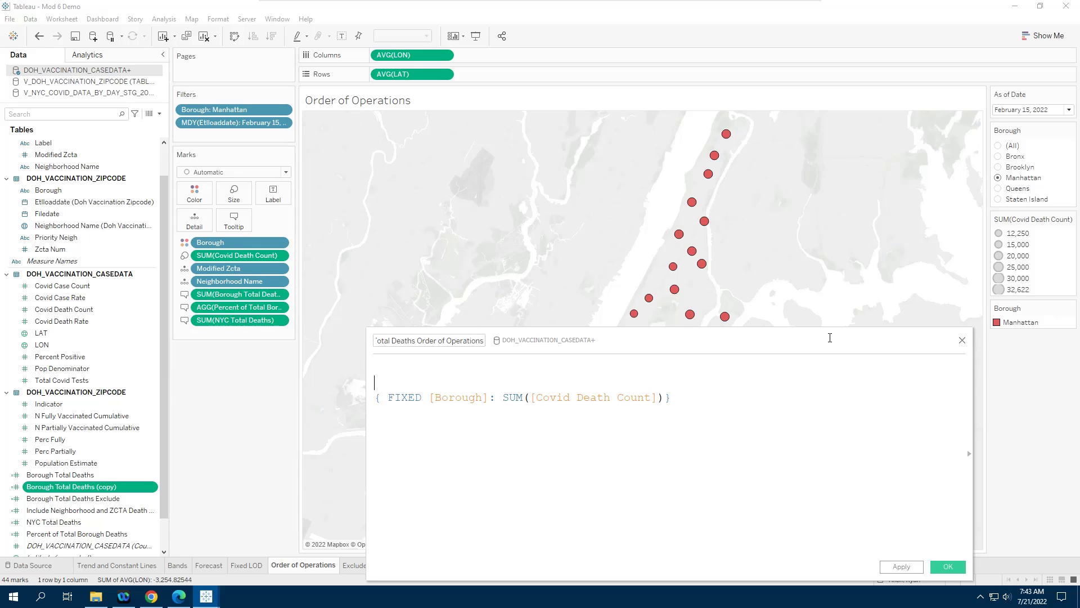
{"action": "key", "text": "Up"}
{"action": "type", "text": "// calculate all time our borough dea"}
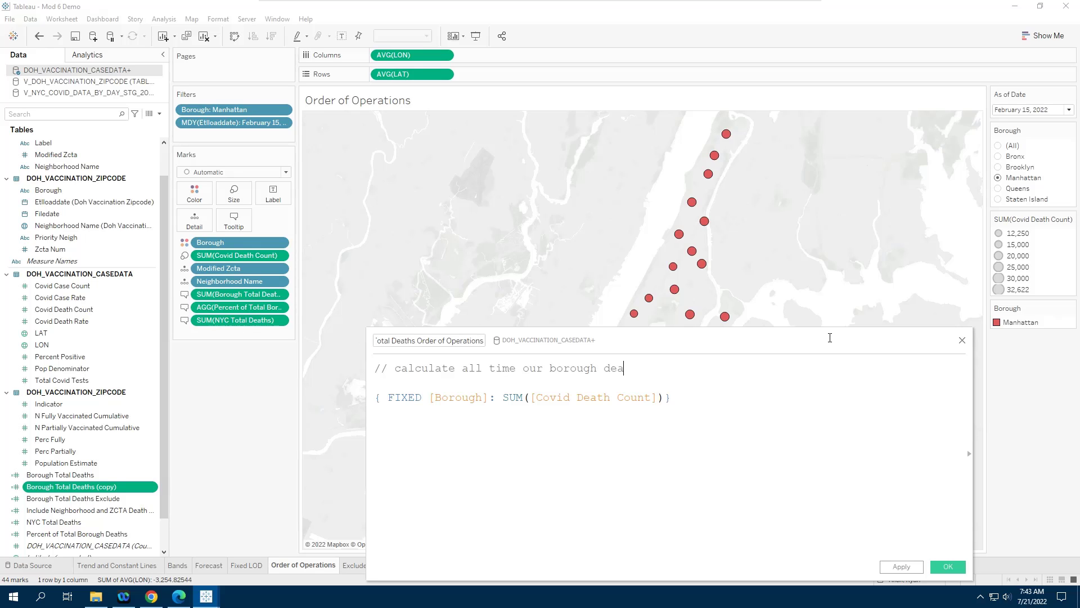
{"action": "type", "text": "th count"}
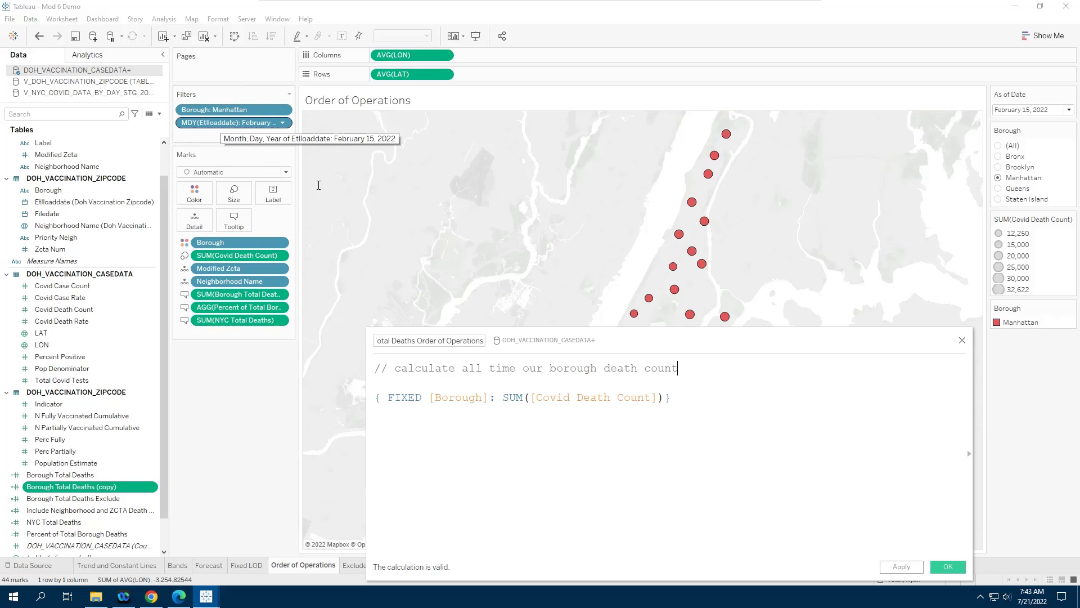
{"action": "left_click", "coordinate": [947, 567]}
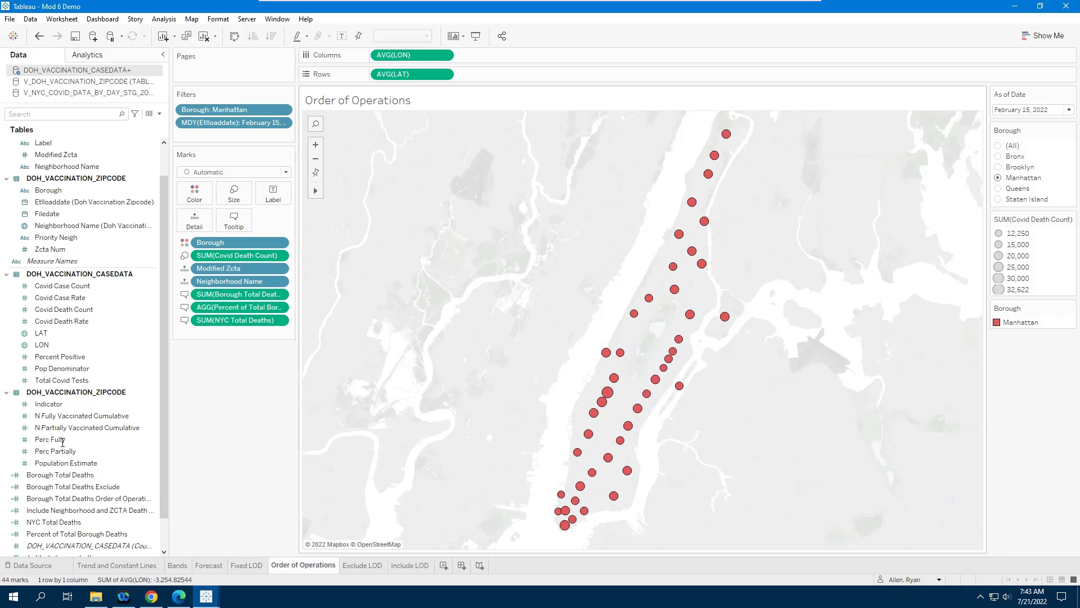
Add the Borough Total Deaths Order of Operations field to the map marks' Tooltip.
{"action": "left_click", "coordinate": [65, 475]}
{"action": "left_click", "coordinate": [66, 488]}
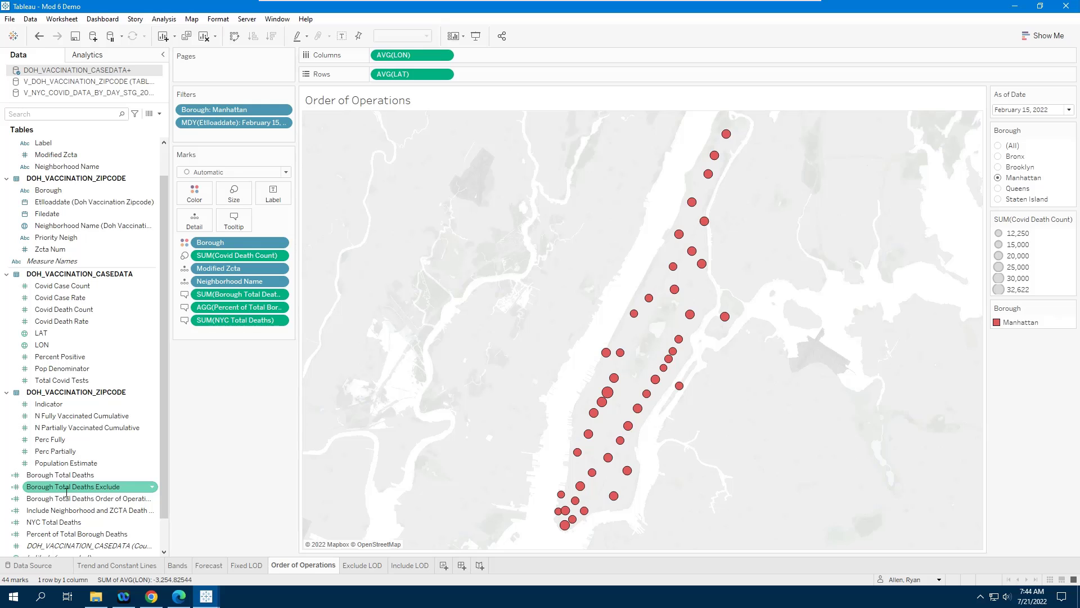
{"action": "left_click", "coordinate": [82, 498]}
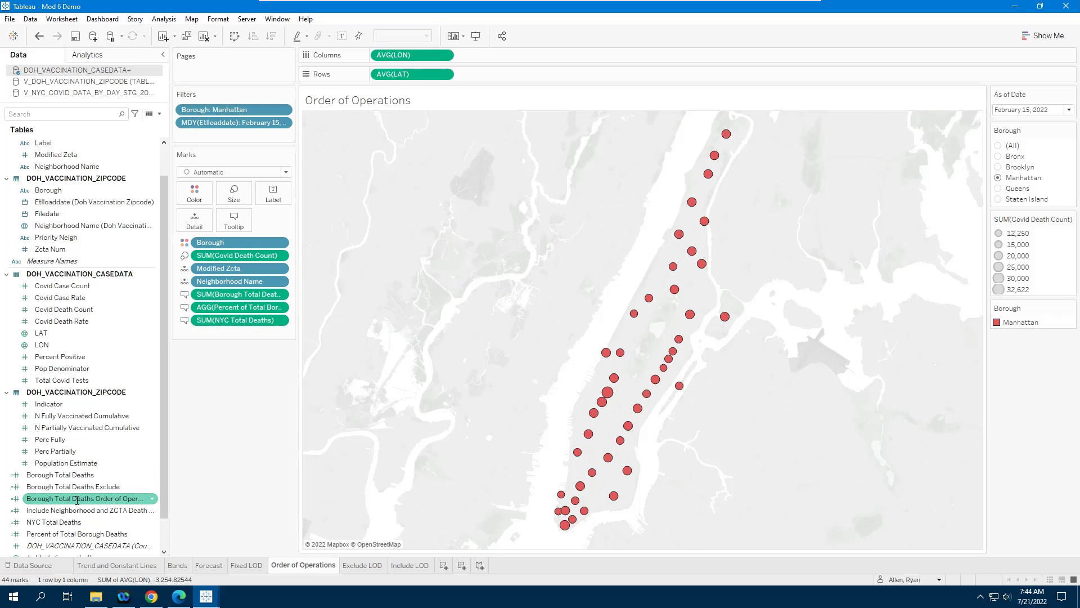
{"action": "key", "text": "ctrl"}
{"action": "key", "text": "ctrl"}
{"action": "key", "text": "ctrl"}
{"action": "key", "text": "ctrl"}
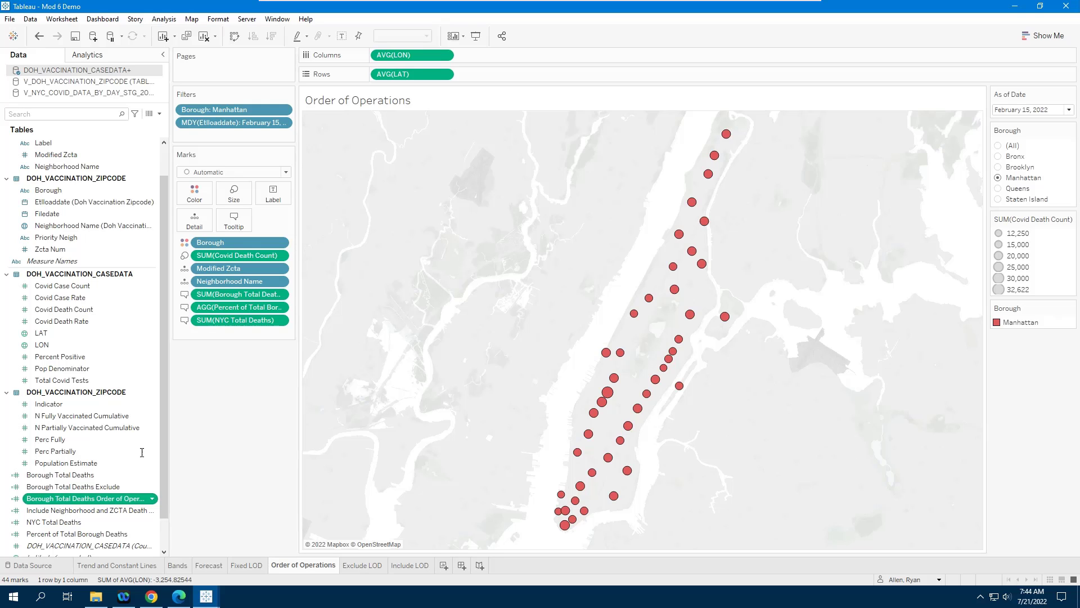
{"action": "left_click_drag", "start_coordinate": [60, 498], "coordinate": [234, 221]}
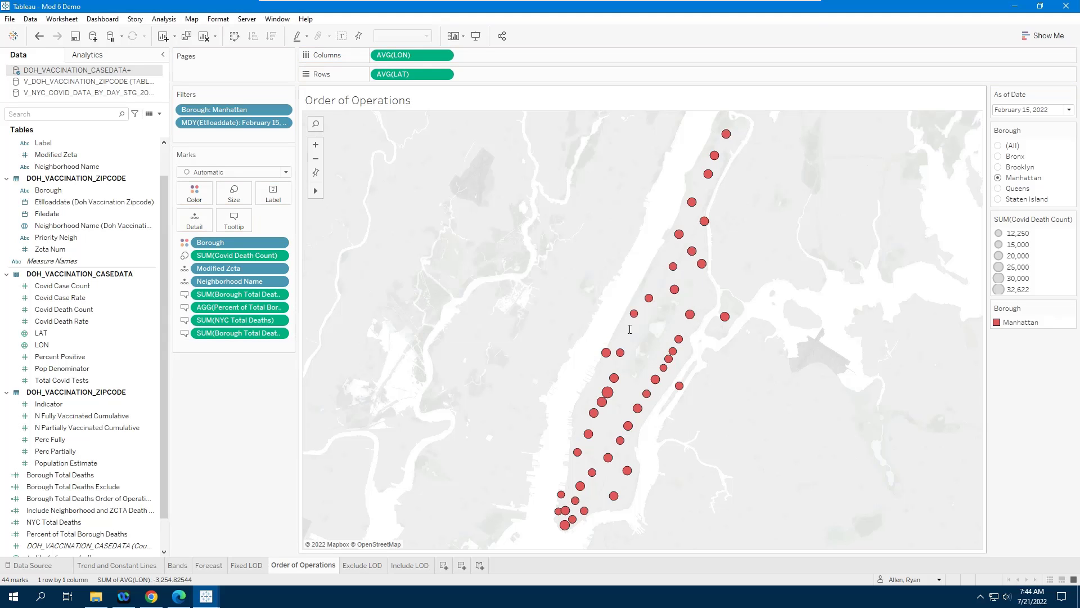
Insert SUM(Borough Total Deaths Order of Operations) after SUM(Borough Total Deaths) in the tooltip text and apply it.
{"action": "mouse_move", "coordinate": [634, 313]}
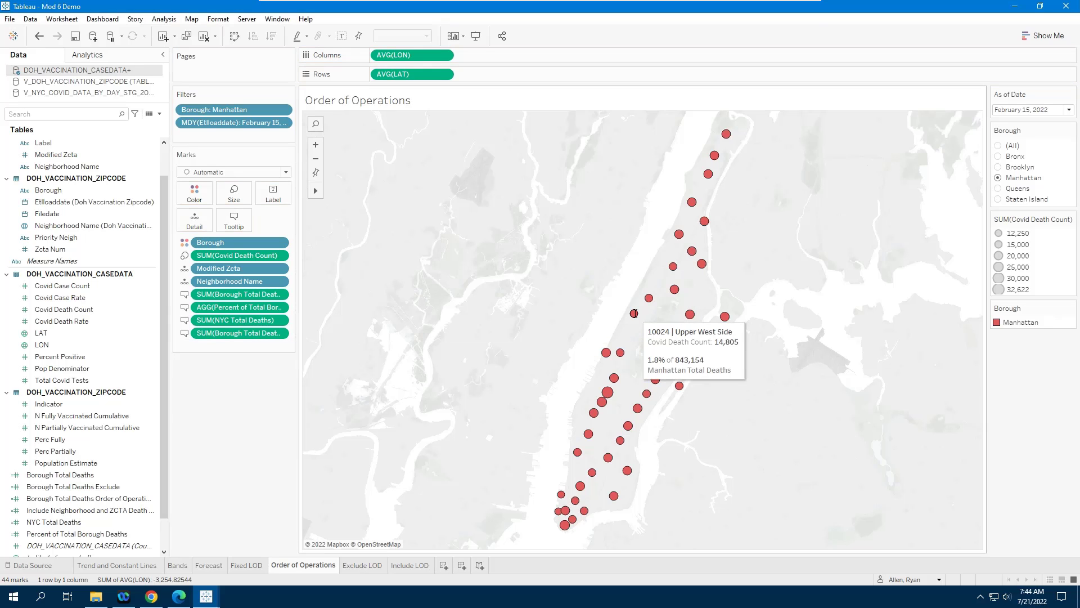
{"action": "left_click", "coordinate": [241, 223]}
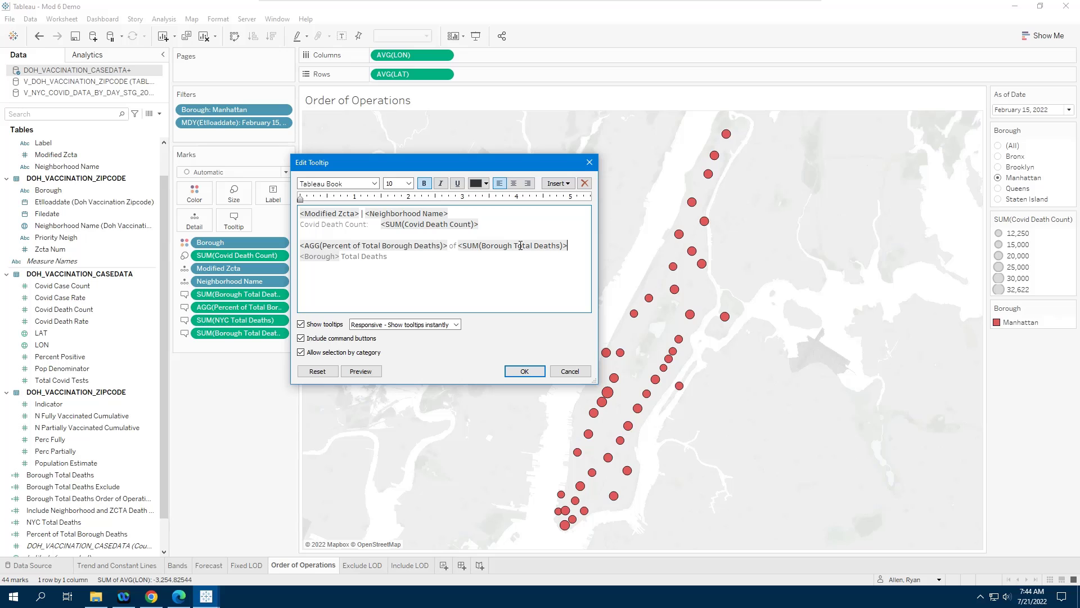
{"action": "left_click", "coordinate": [568, 184]}
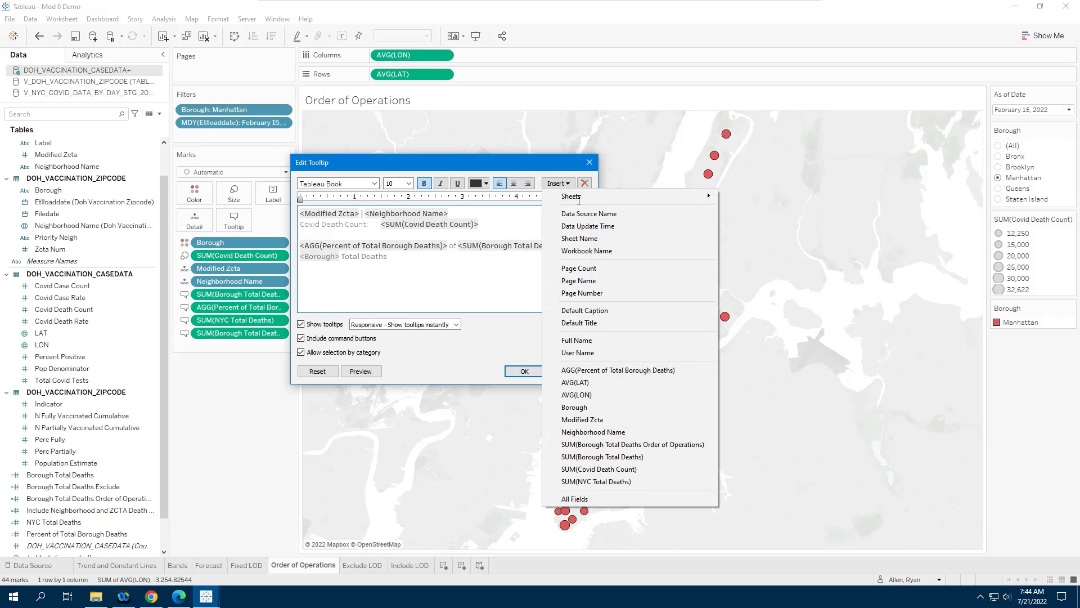
{"action": "left_click", "coordinate": [642, 444]}
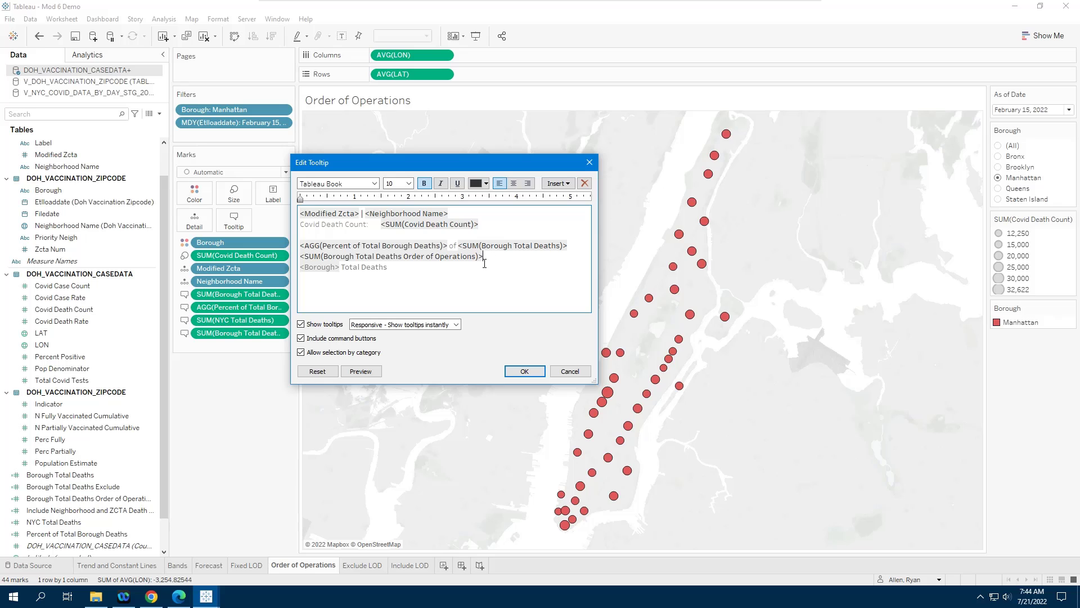
{"action": "left_click", "coordinate": [524, 371]}
Inspect the tooltip of the 10001 Chelsea/NoMad/West Chelsea mark and the available As of Date filter dates.
{"action": "mouse_move", "coordinate": [594, 412]}
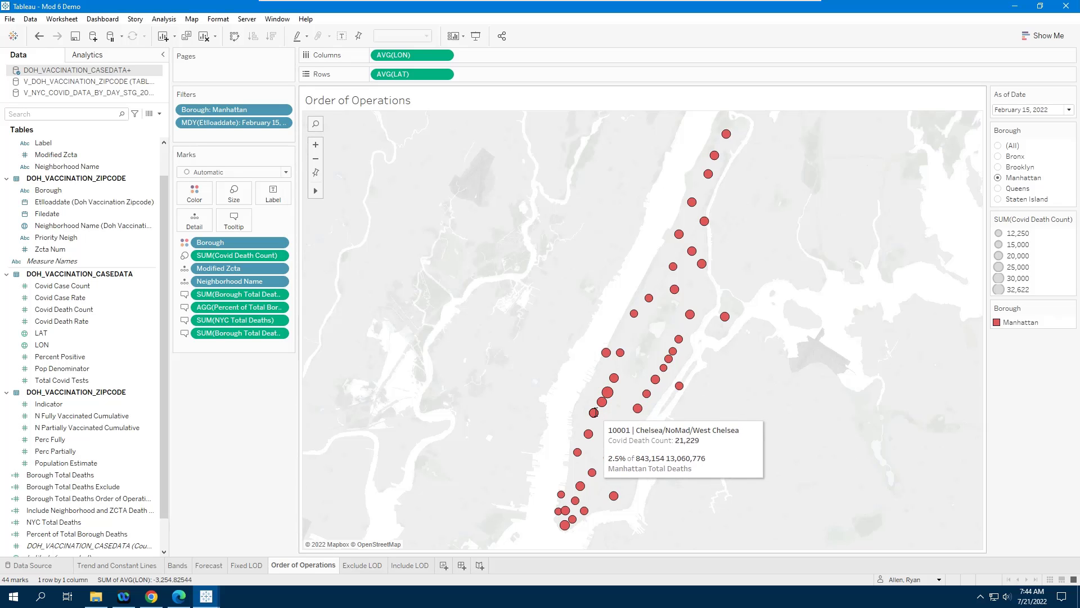
{"action": "left_click", "coordinate": [594, 412]}
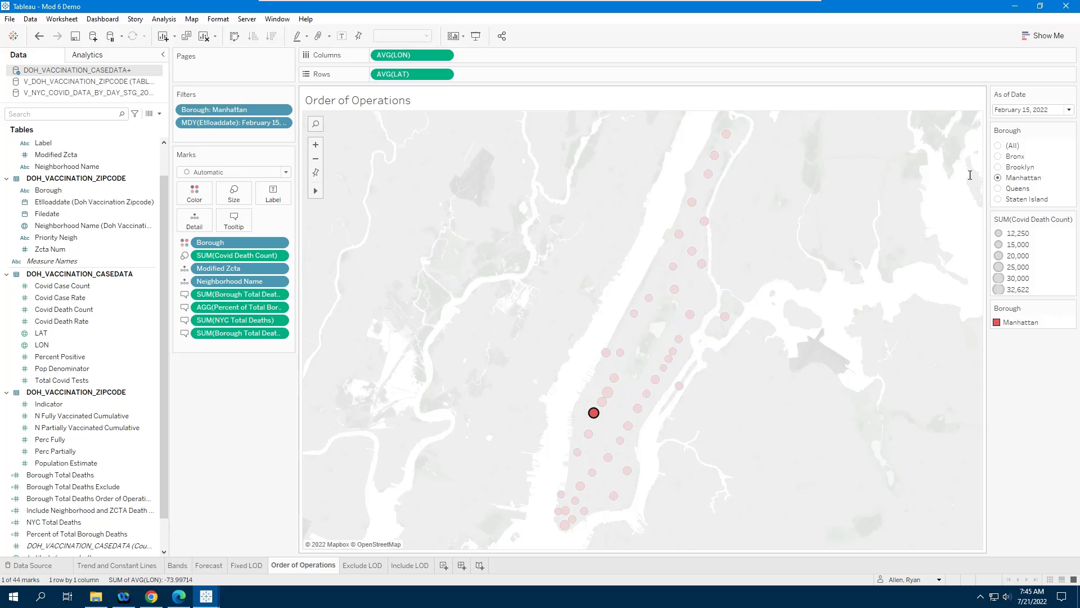
{"action": "left_click", "coordinate": [1041, 111]}
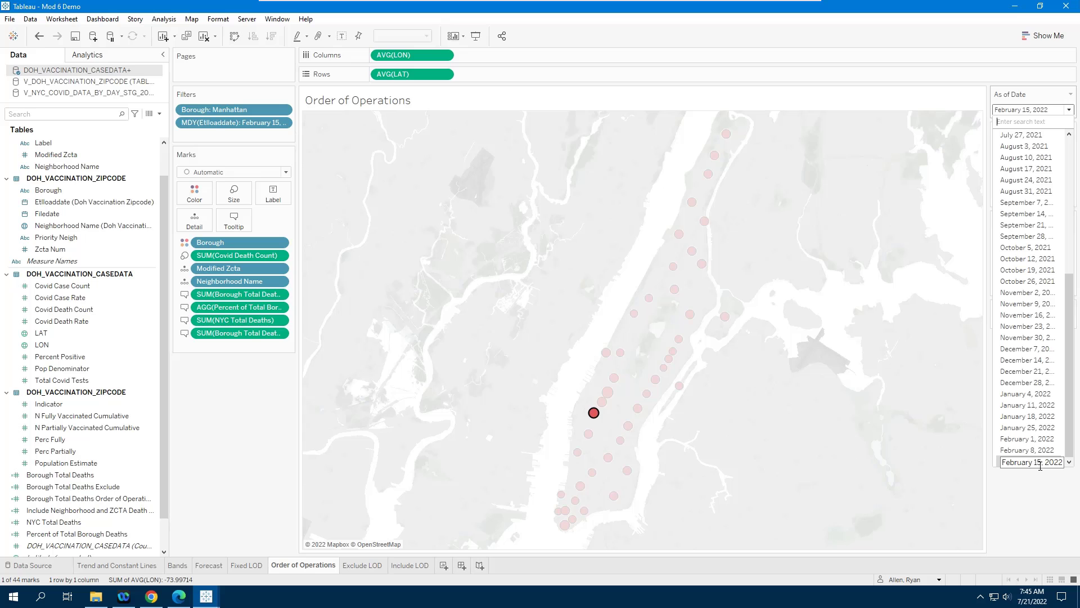
{"action": "left_click", "coordinate": [763, 432]}
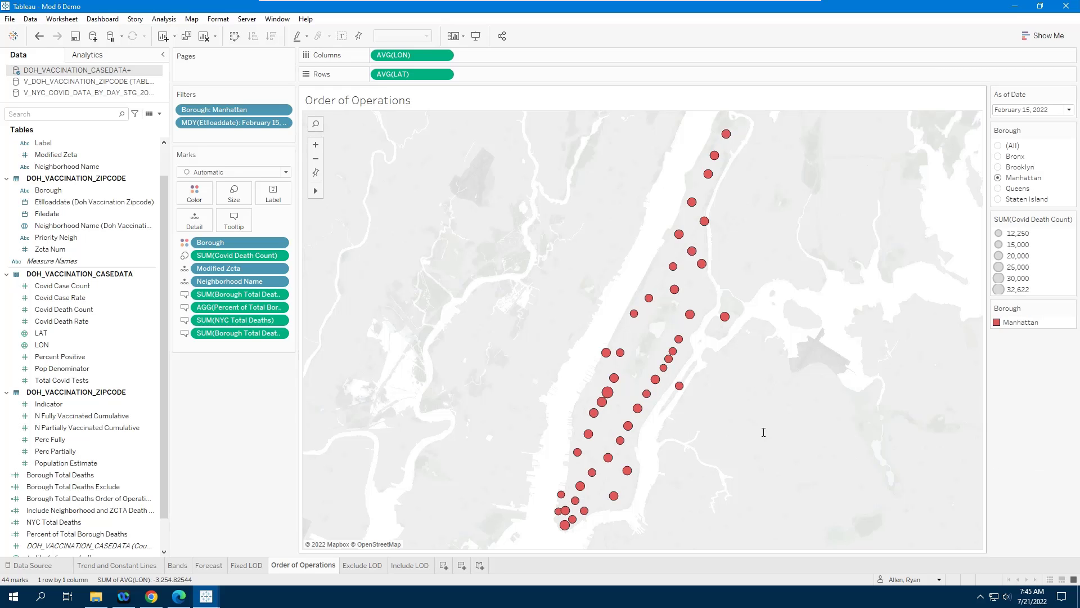
Open the Borough Total Deaths calculation, enlarge its text, examine the dimensions in the FIXED expression, and close it.
{"action": "mouse_move", "coordinate": [629, 427]}
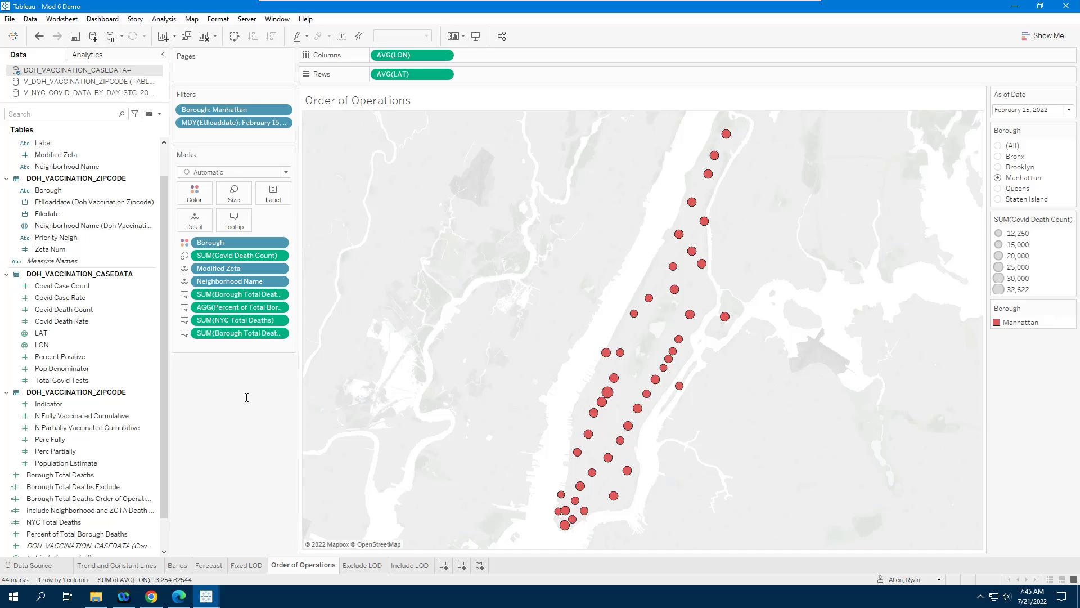
{"action": "right_click", "coordinate": [84, 475]}
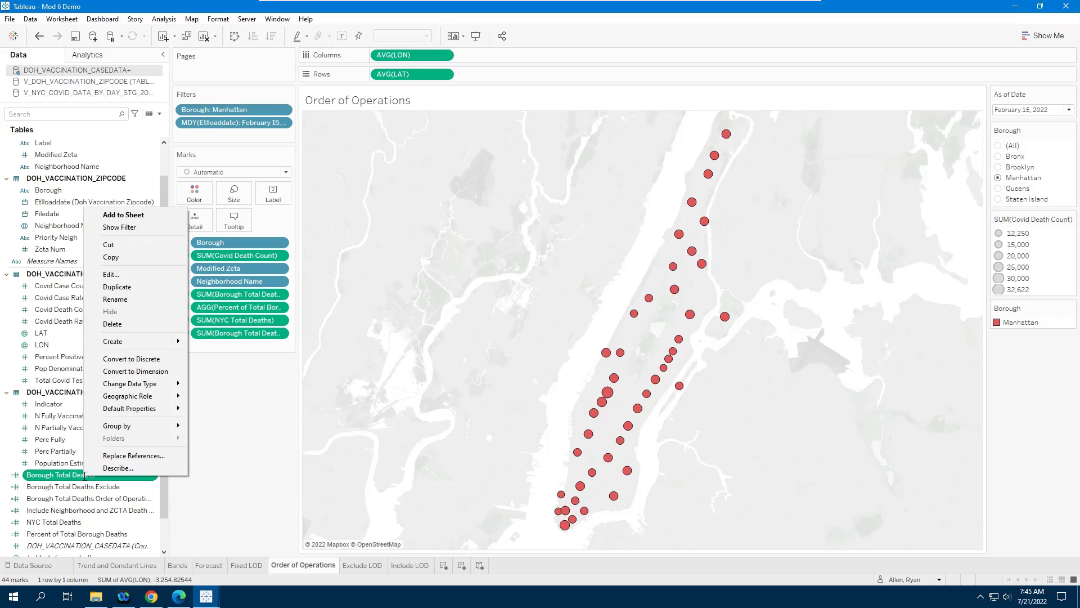
{"action": "left_click", "coordinate": [135, 274]}
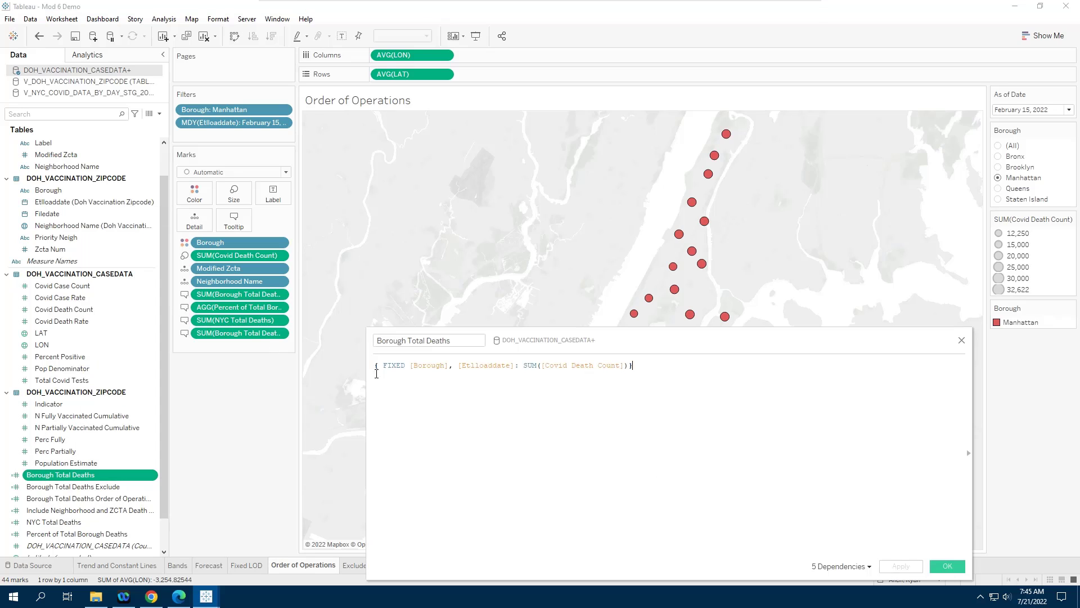
{"action": "left_click", "coordinate": [487, 382]}
{"action": "scroll", "coordinate": [488, 380], "scroll_direction": "up", "scroll_amount": 3}
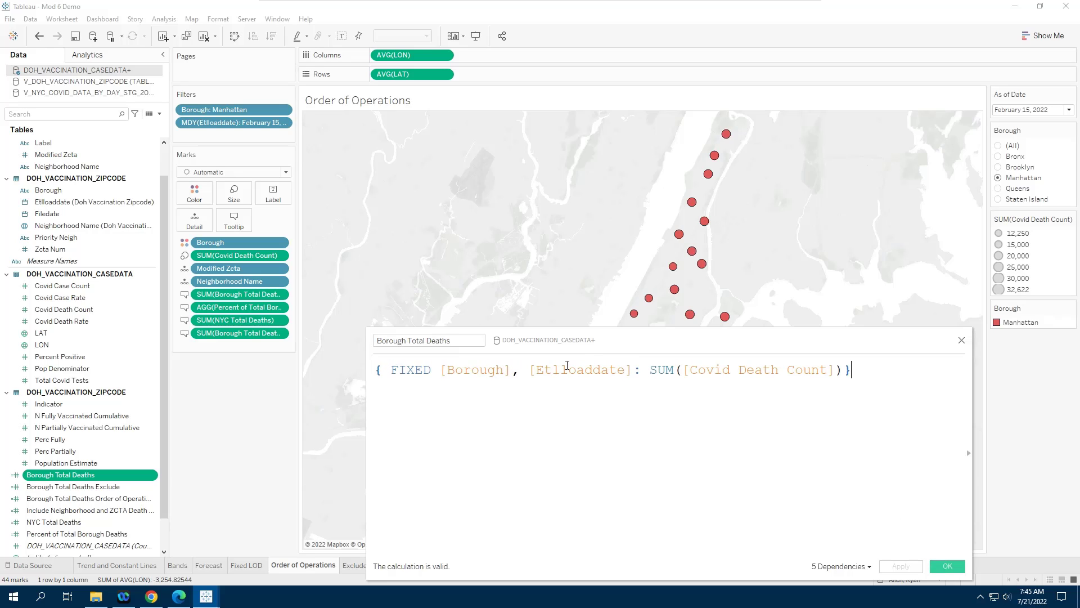
{"action": "left_click", "coordinate": [947, 566]}
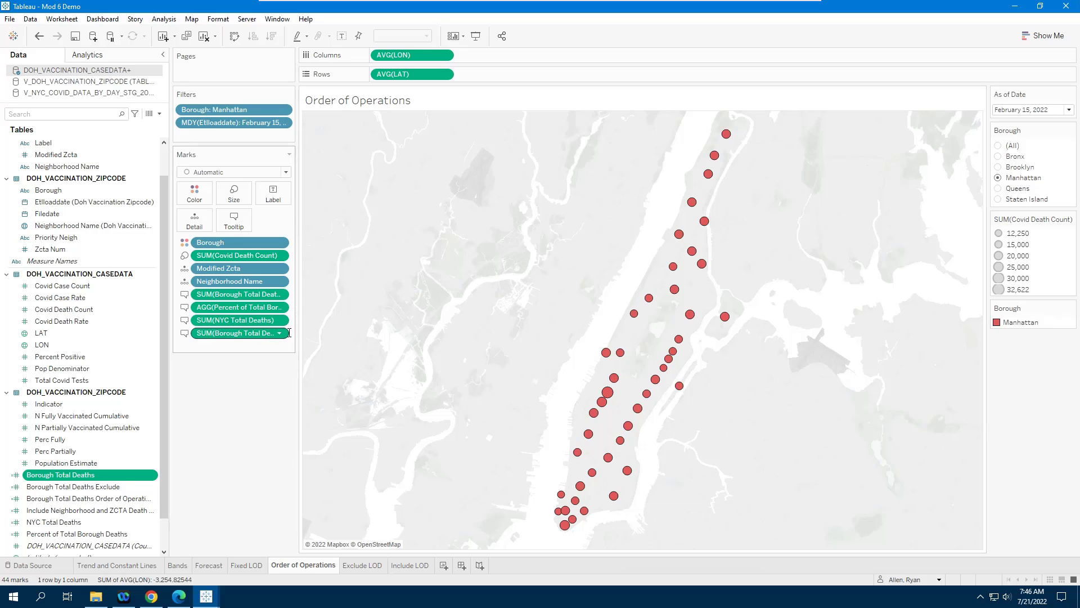
Widen the Filters and Marks area so that the full field names on the cards can be read.
{"action": "left_click_drag", "start_coordinate": [296, 333], "coordinate": [339, 334]}
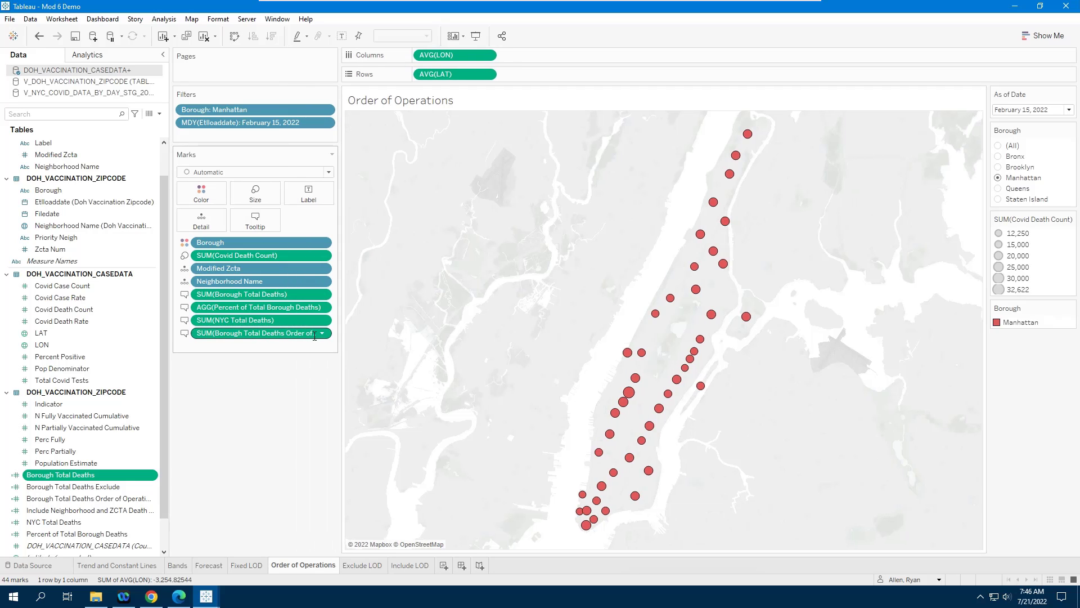
{"action": "left_click", "coordinate": [282, 333]}
{"action": "left_click", "coordinate": [285, 334]}
{"action": "left_click", "coordinate": [286, 335]}
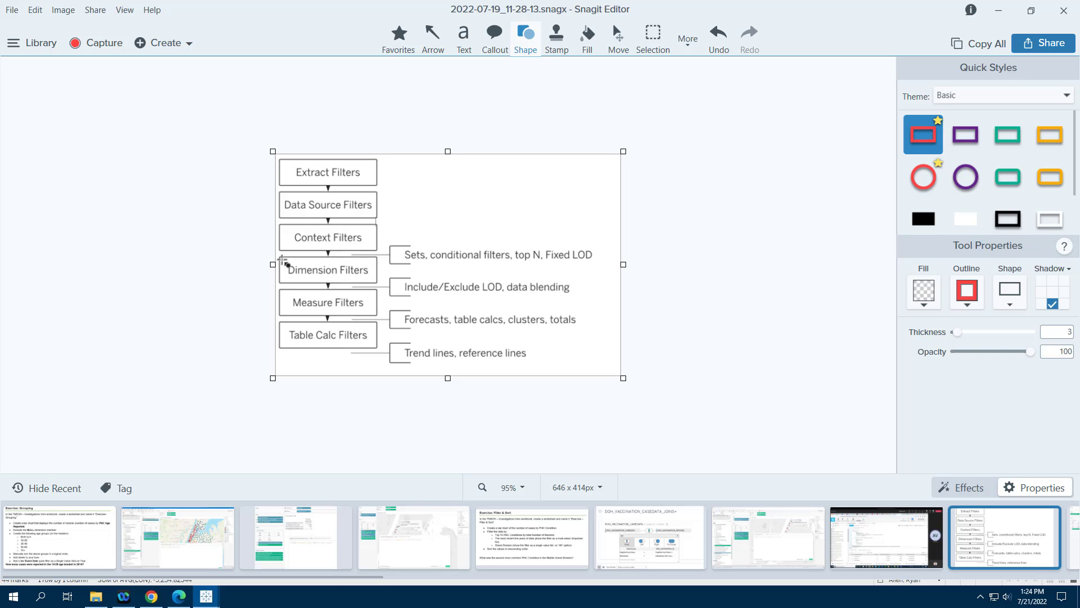
Outline Dimension Filters, Fixed LOD and Exclude LOD with red rectangles in the order of operations diagram.
{"action": "left_click_drag", "start_coordinate": [281, 258], "coordinate": [375, 281]}
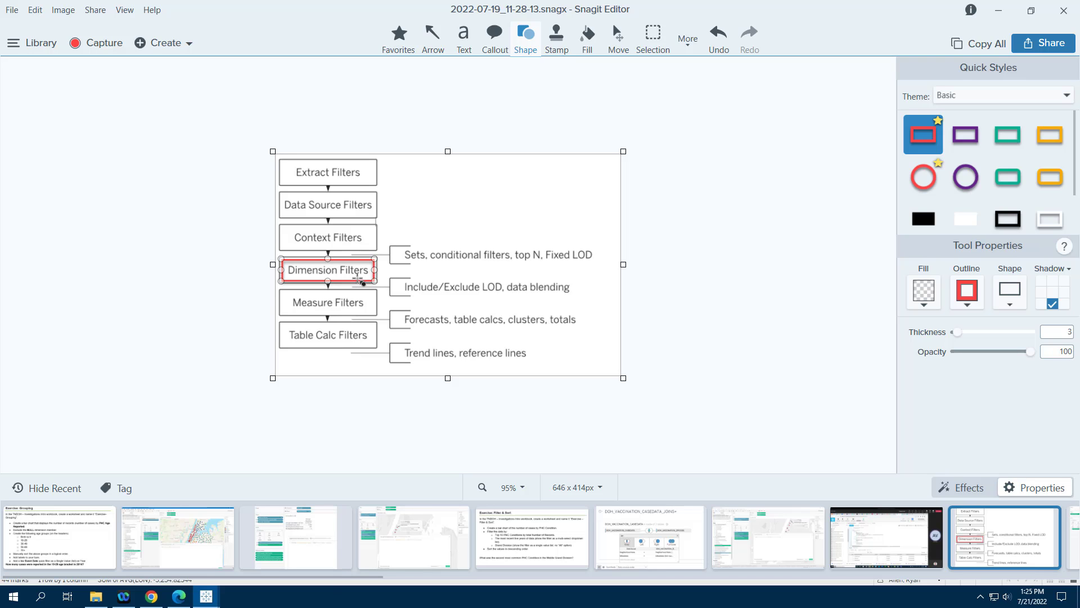
{"action": "left_click", "coordinate": [354, 274]}
{"action": "mouse_move", "coordinate": [545, 243]}
{"action": "left_mouse_down"}
{"action": "mouse_move", "coordinate": [573, 263]}
{"action": "mouse_move", "coordinate": [601, 263]}
{"action": "left_mouse_up"}
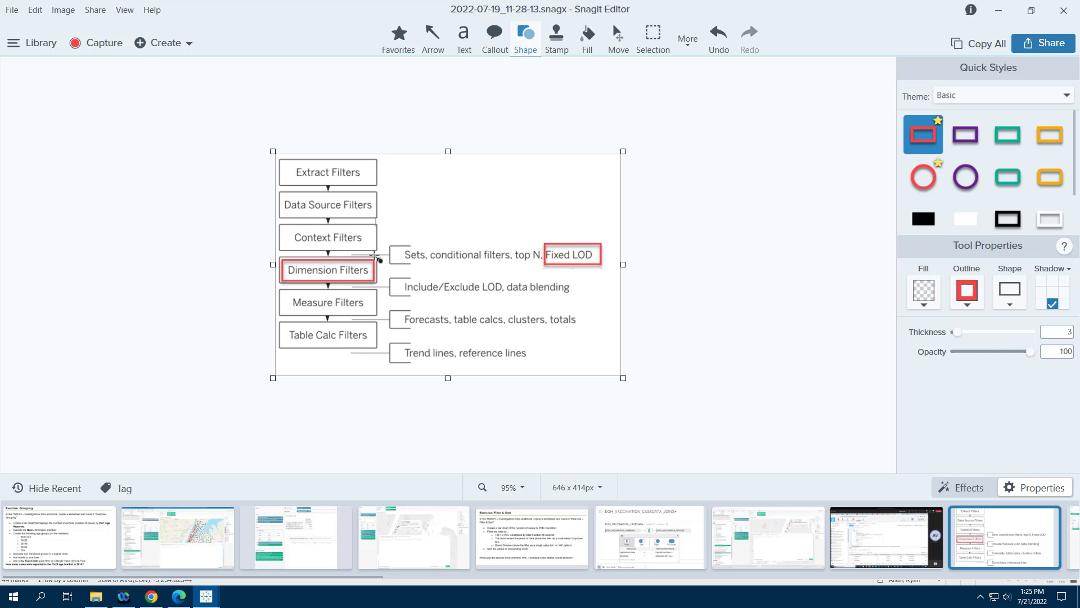
{"action": "left_click", "coordinate": [375, 253]}
{"action": "left_click", "coordinate": [567, 243]}
{"action": "mouse_move", "coordinate": [441, 279]}
{"action": "left_mouse_down"}
{"action": "mouse_move", "coordinate": [453, 294]}
{"action": "mouse_move", "coordinate": [508, 297]}
{"action": "left_mouse_up"}
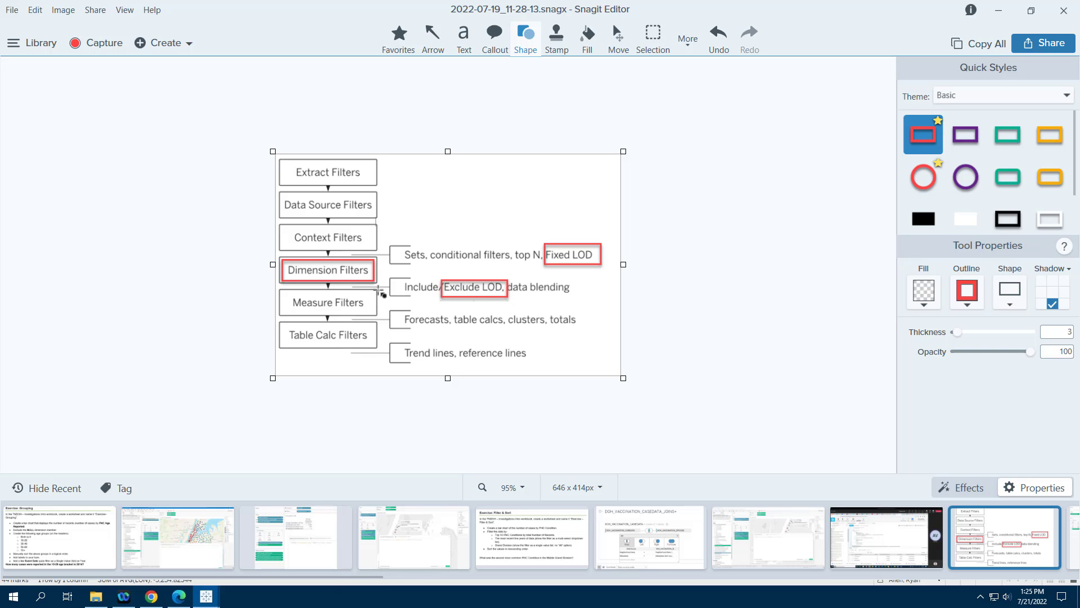
Move the red outline from Dimension Filters up onto Context Filters in the diagram and return to Tableau.
{"action": "left_click", "coordinate": [368, 281]}
{"action": "left_click", "coordinate": [483, 280]}
{"action": "left_click", "coordinate": [578, 248]}
{"action": "left_click", "coordinate": [370, 264]}
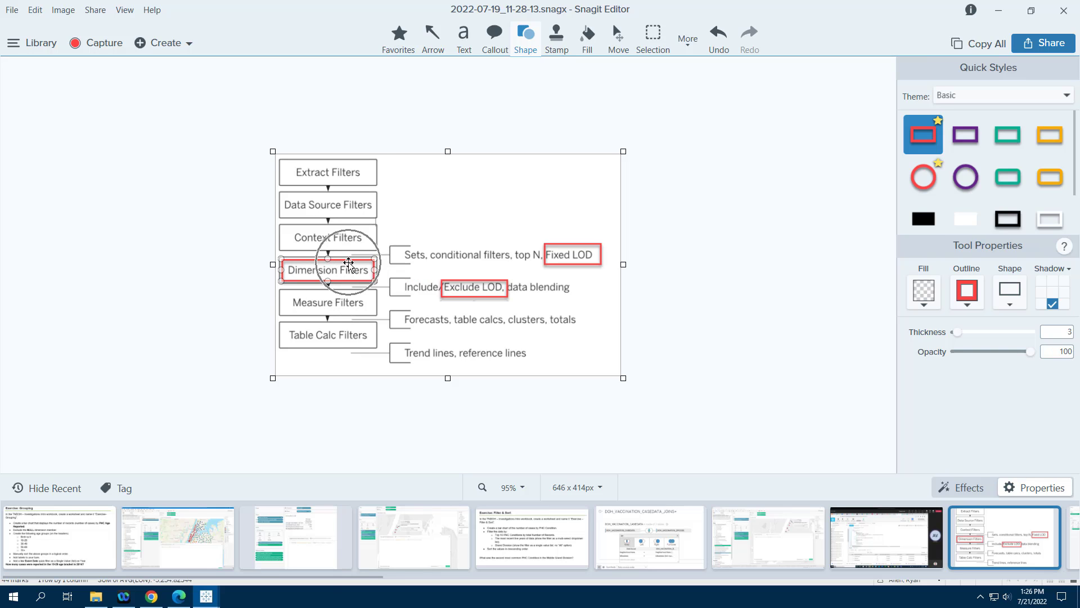
{"action": "left_click_drag", "start_coordinate": [349, 262], "coordinate": [347, 229]}
{"action": "left_click", "coordinate": [413, 210]}
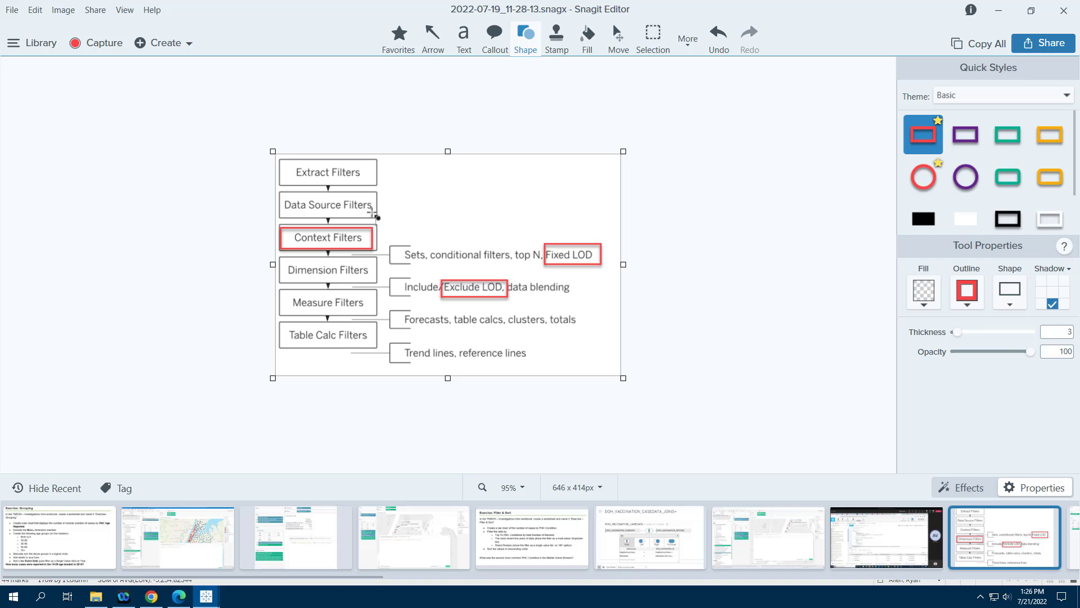
{"action": "left_click", "coordinate": [1001, 11]}
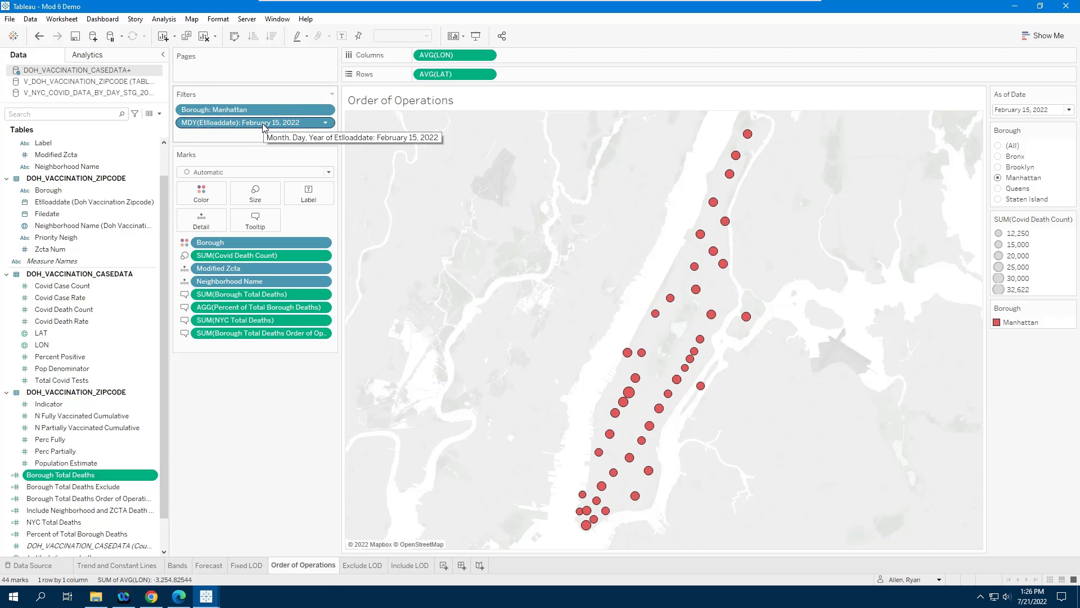
Inspect the two borough death totals in the tooltip of the 10024 Upper West Side mark.
{"action": "mouse_move", "coordinate": [656, 320]}
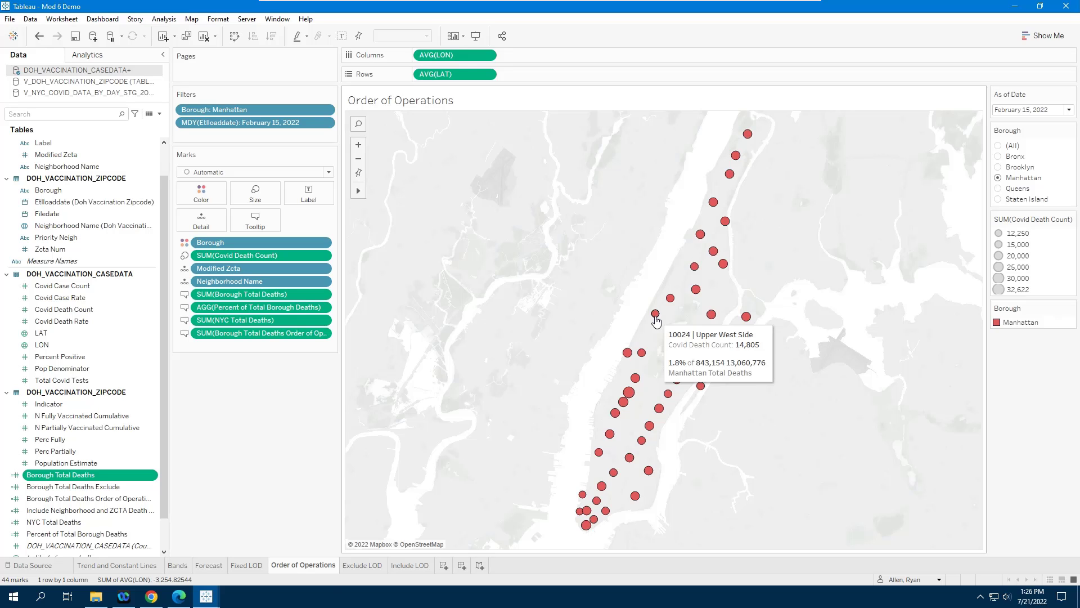
{"action": "left_click", "coordinate": [655, 318]}
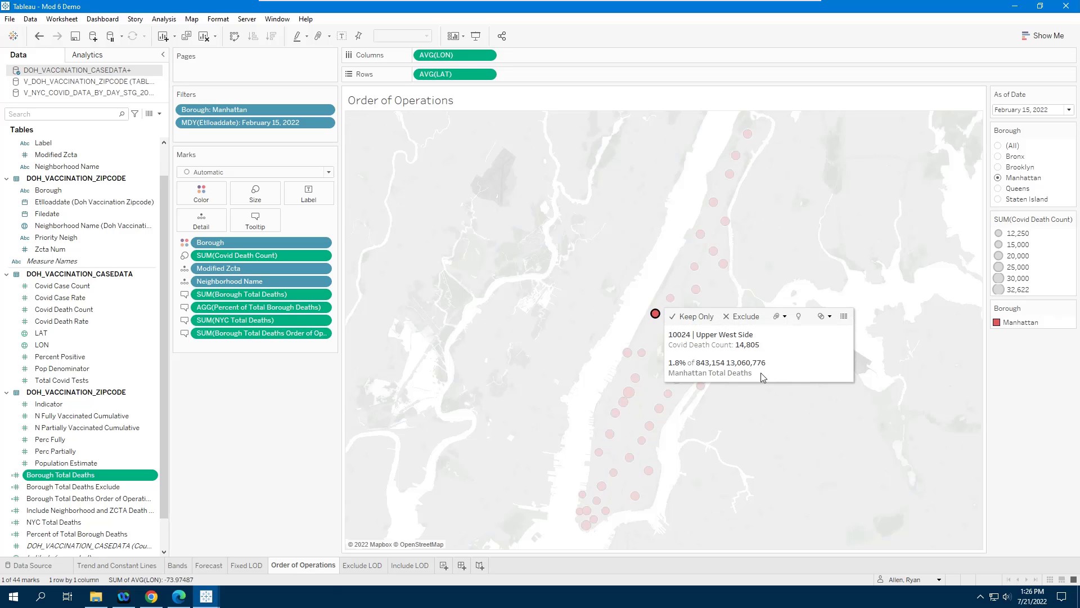
{"action": "left_click", "coordinate": [503, 251]}
Add the MDY(Etlloaddate) filter to context and inspect the tooltip of the 10039 Central Harlem (North)/Washington Heights (South) mark.
{"action": "left_click", "coordinate": [254, 127]}
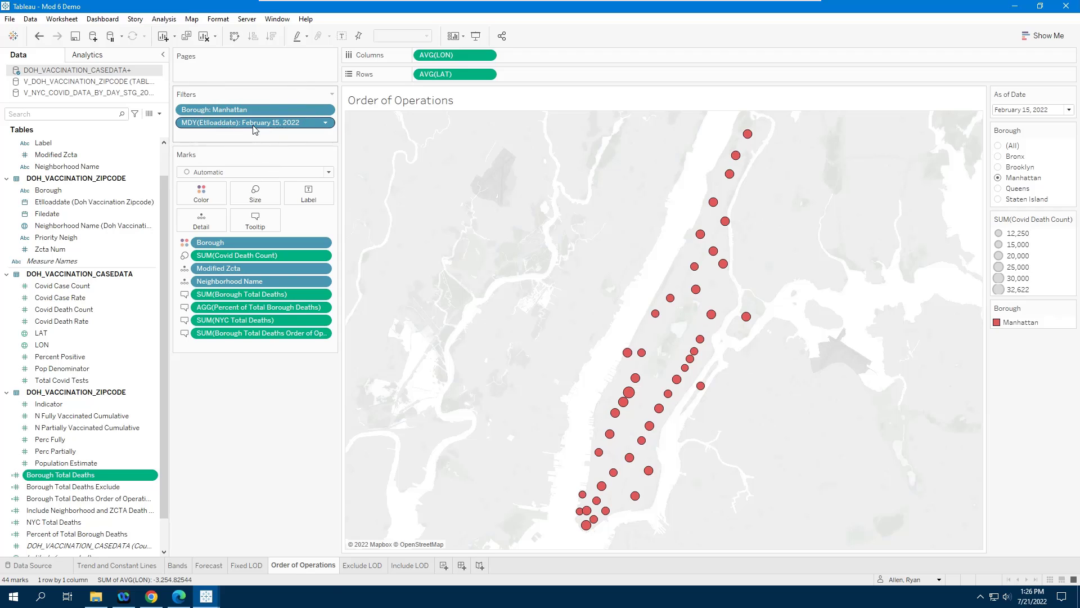
{"action": "right_click", "coordinate": [254, 129]}
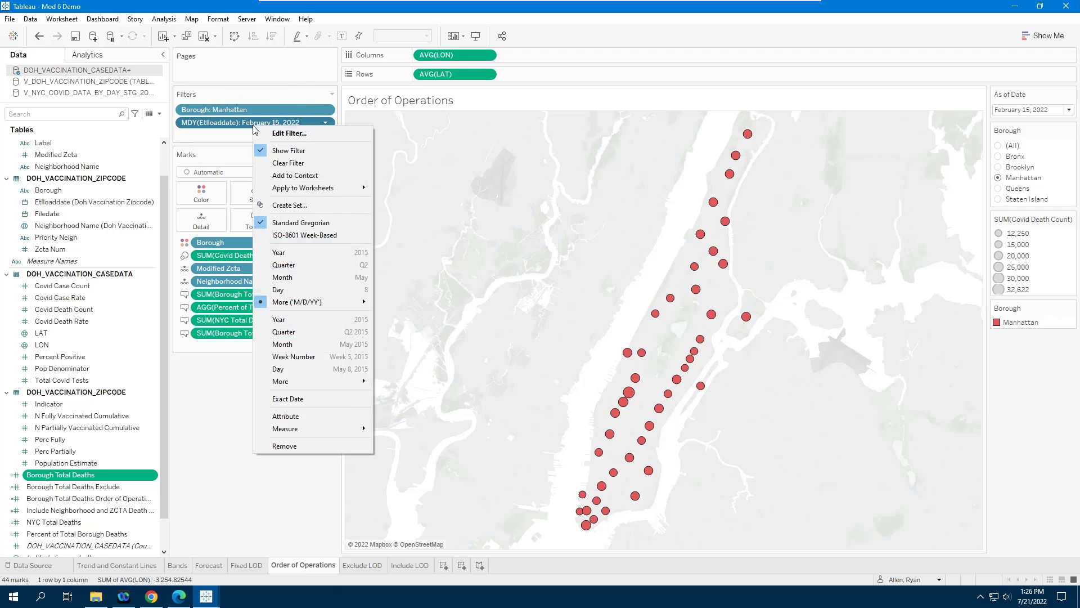
{"action": "left_click", "coordinate": [327, 178]}
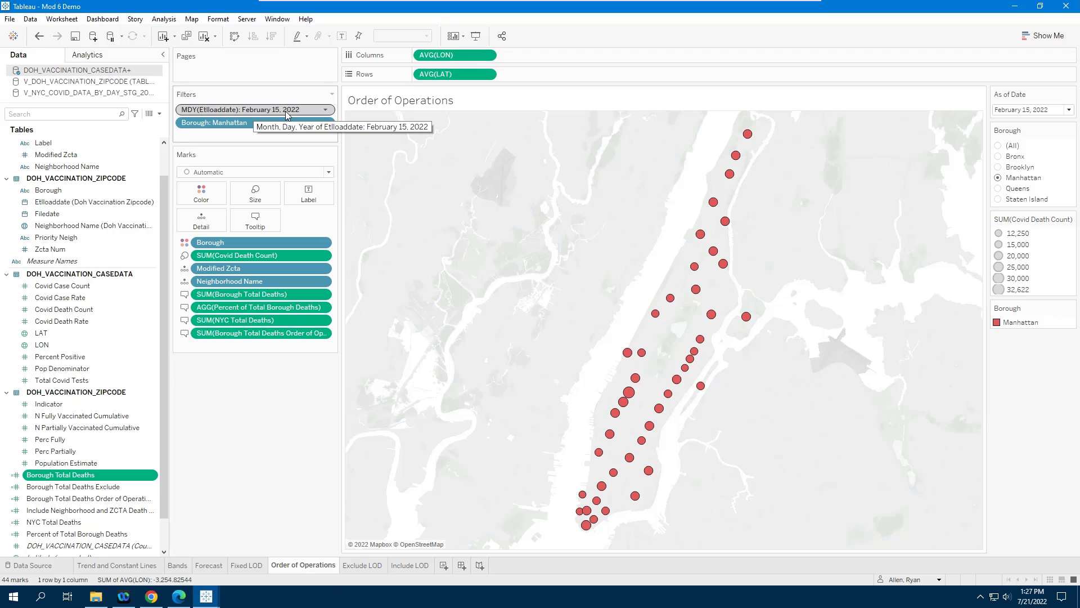
{"action": "left_click", "coordinate": [726, 222]}
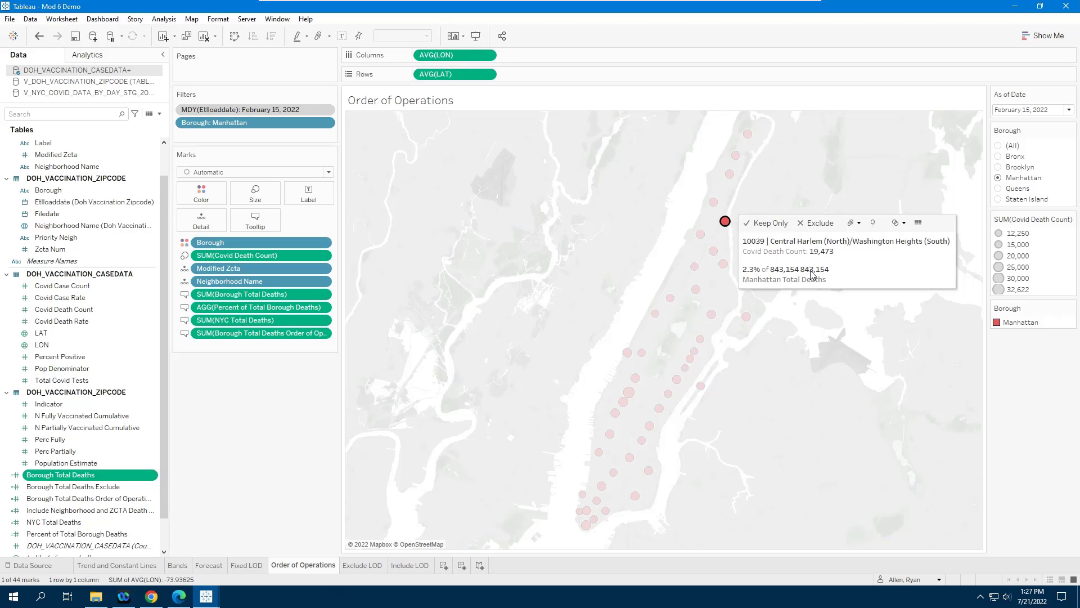
Reopen the Borough Total Deaths calculation, examine where further dimensions would follow [Etlloaddate], and close it without saving changes.
{"action": "left_click", "coordinate": [76, 480]}
{"action": "right_click", "coordinate": [76, 479]}
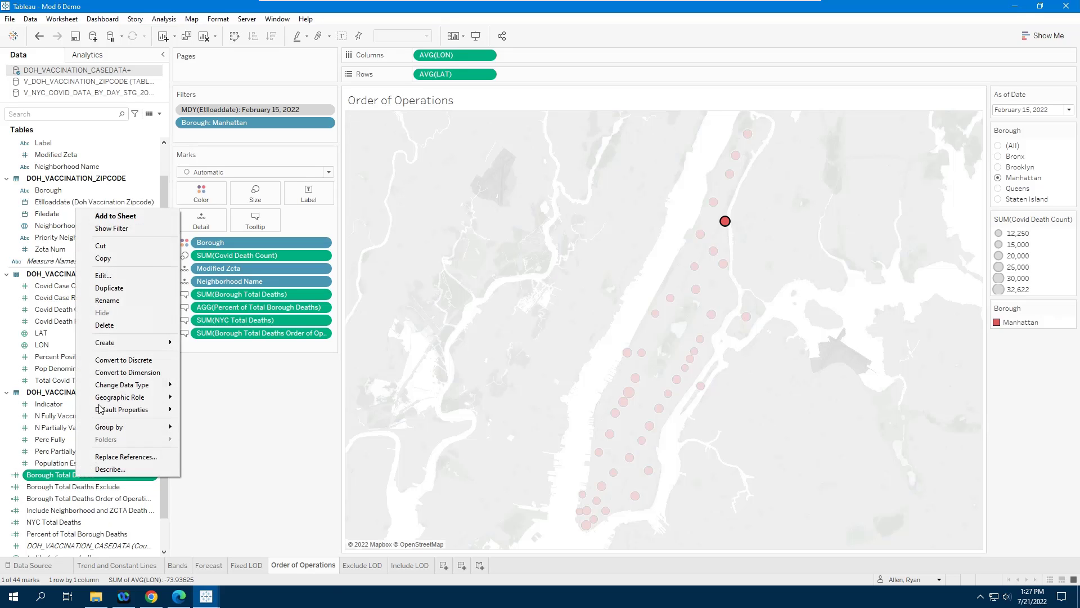
{"action": "left_click", "coordinate": [123, 274]}
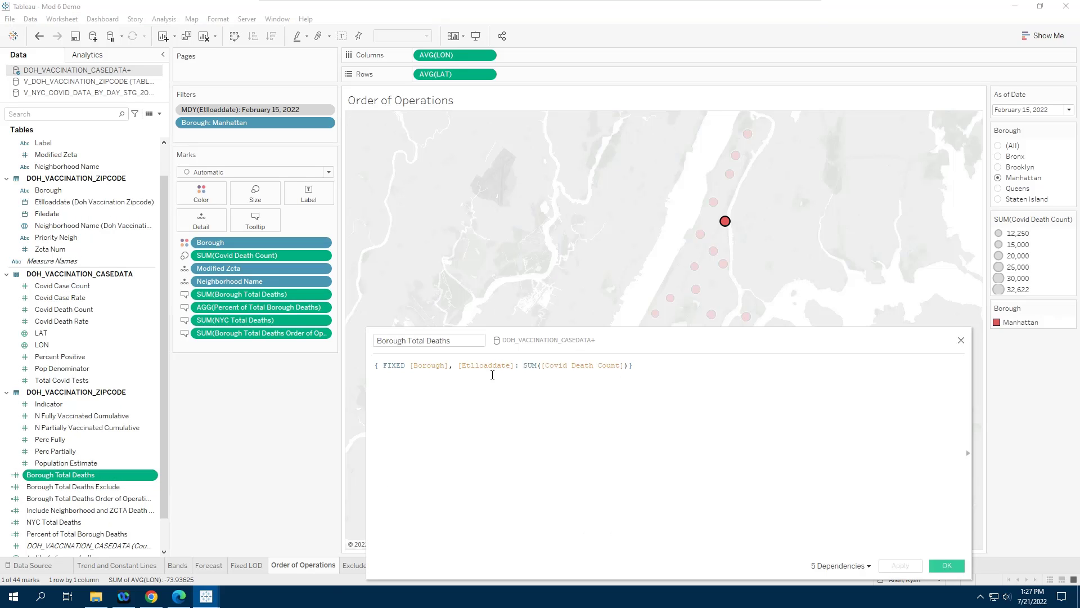
{"action": "scroll", "coordinate": [580, 369], "scroll_direction": "up", "scroll_amount": 4}
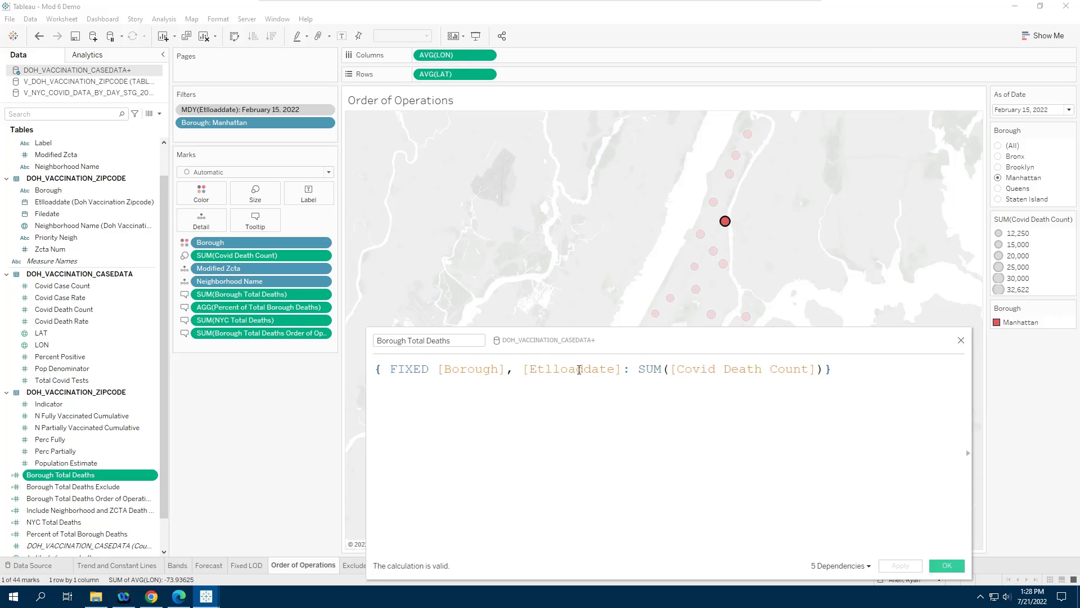
{"action": "left_click", "coordinate": [622, 369]}
{"action": "type", "text": ","}
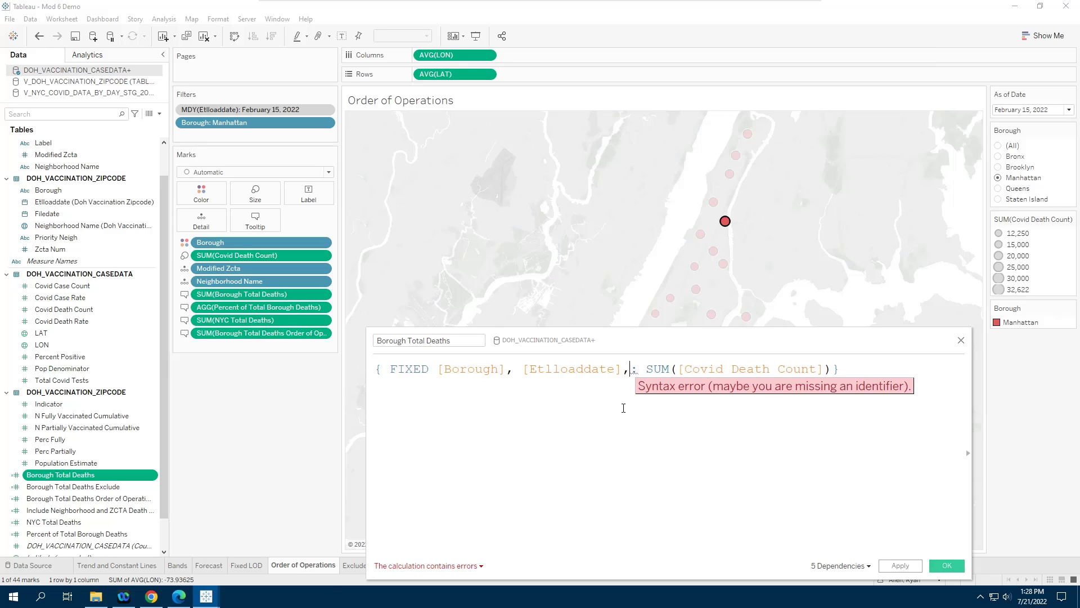
{"action": "key", "text": "BackSpace"}
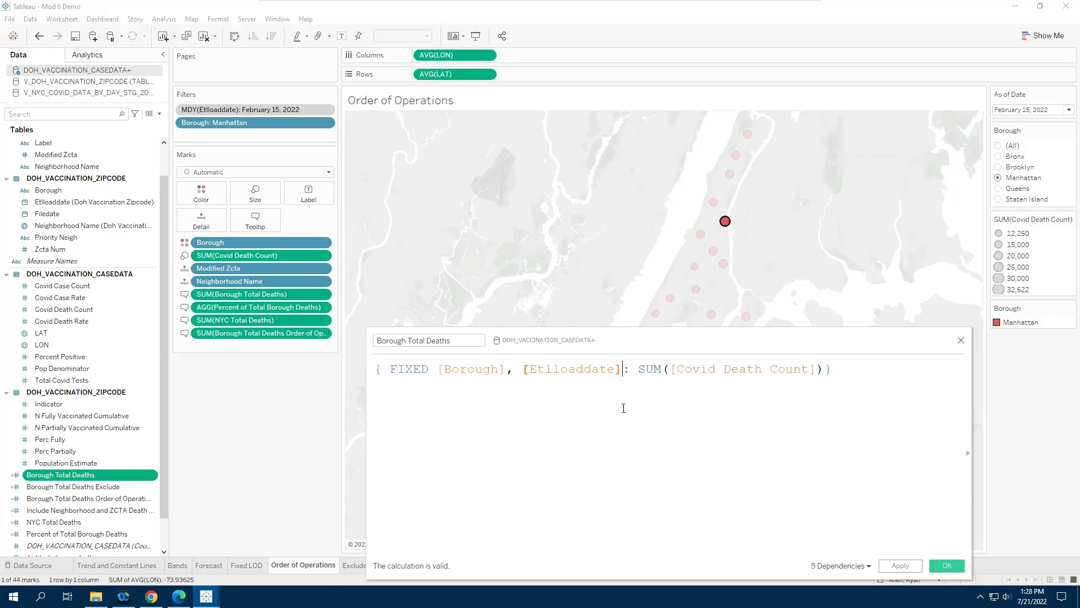
{"action": "left_click", "coordinate": [961, 341]}
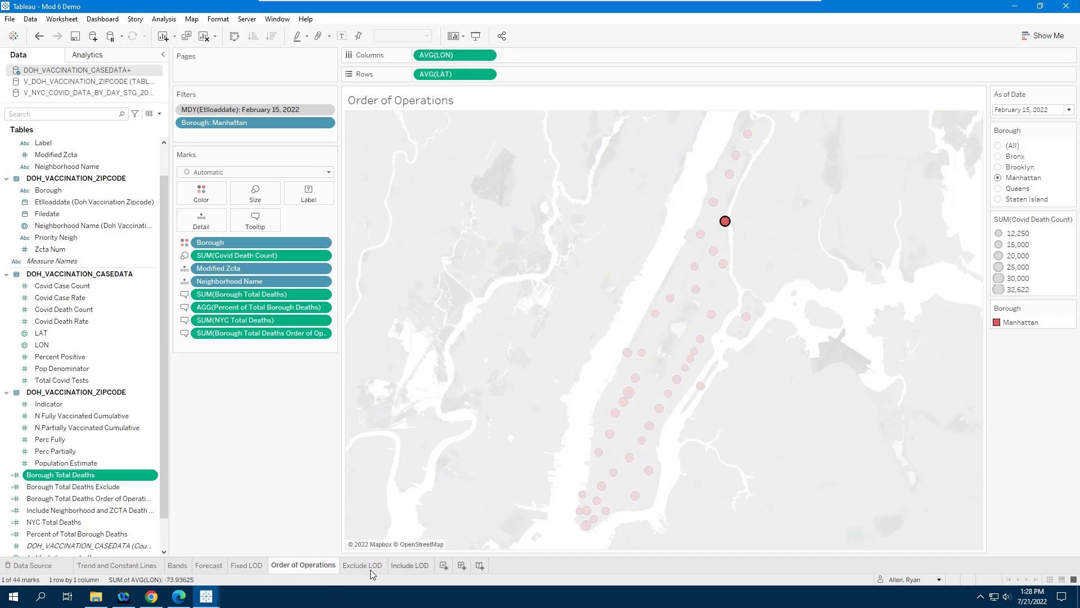
On the Exclude LOD sheet, set the As of Date filter to October 26, 2021 and inspect the 10039 mark's tooltip.
{"action": "left_click", "coordinate": [353, 566]}
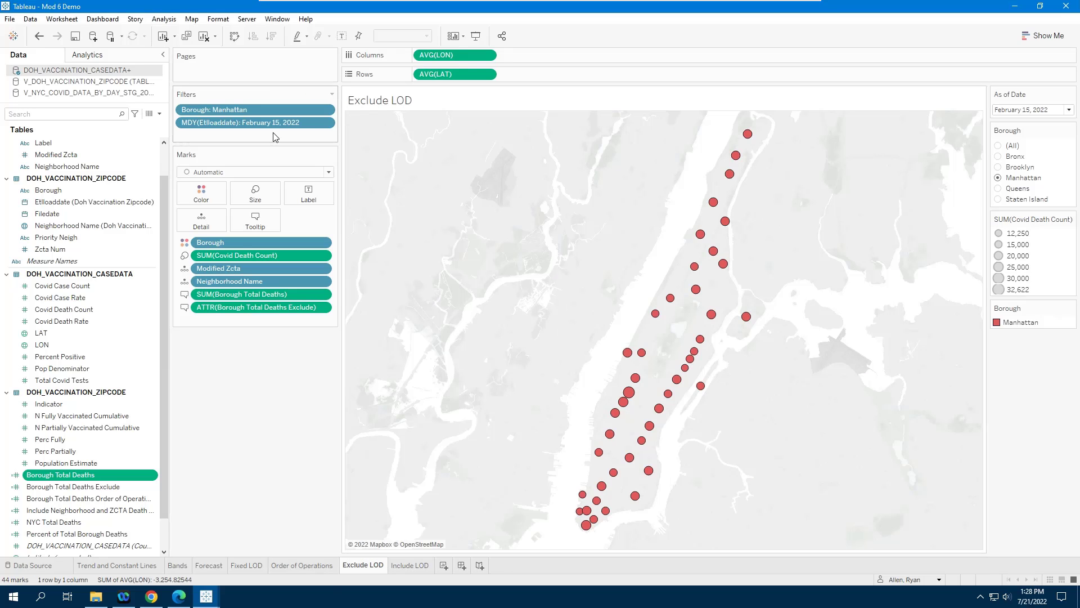
{"action": "mouse_move", "coordinate": [746, 318]}
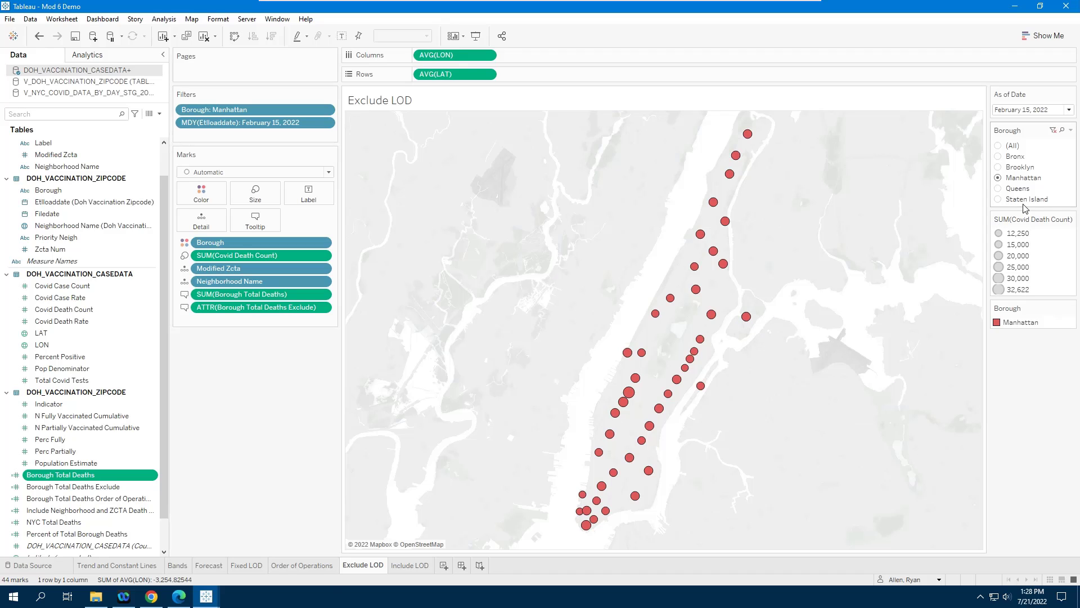
{"action": "left_click", "coordinate": [1049, 111]}
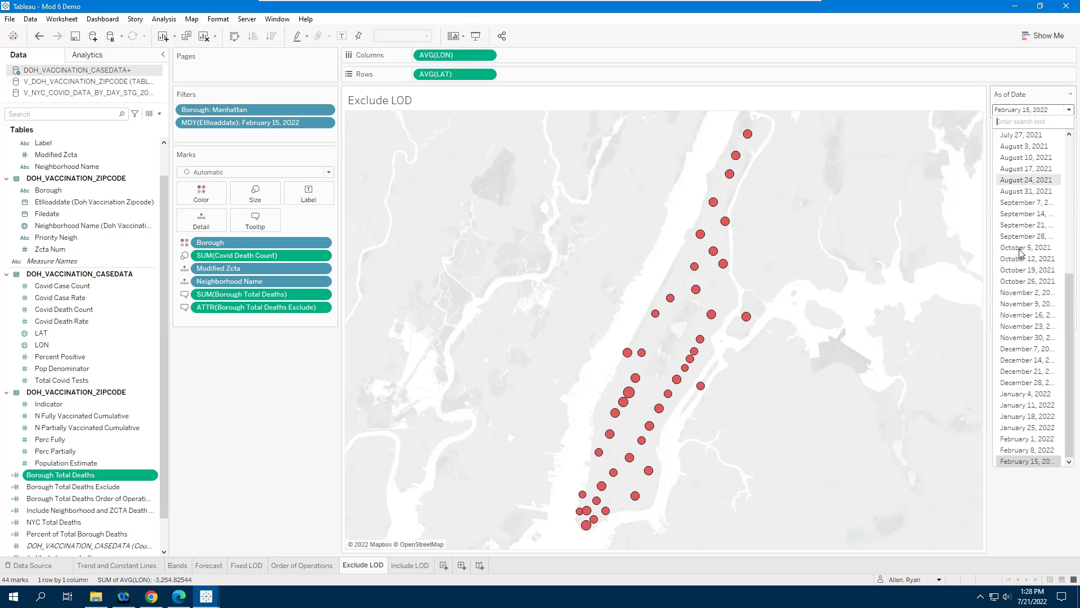
{"action": "left_click", "coordinate": [1024, 281]}
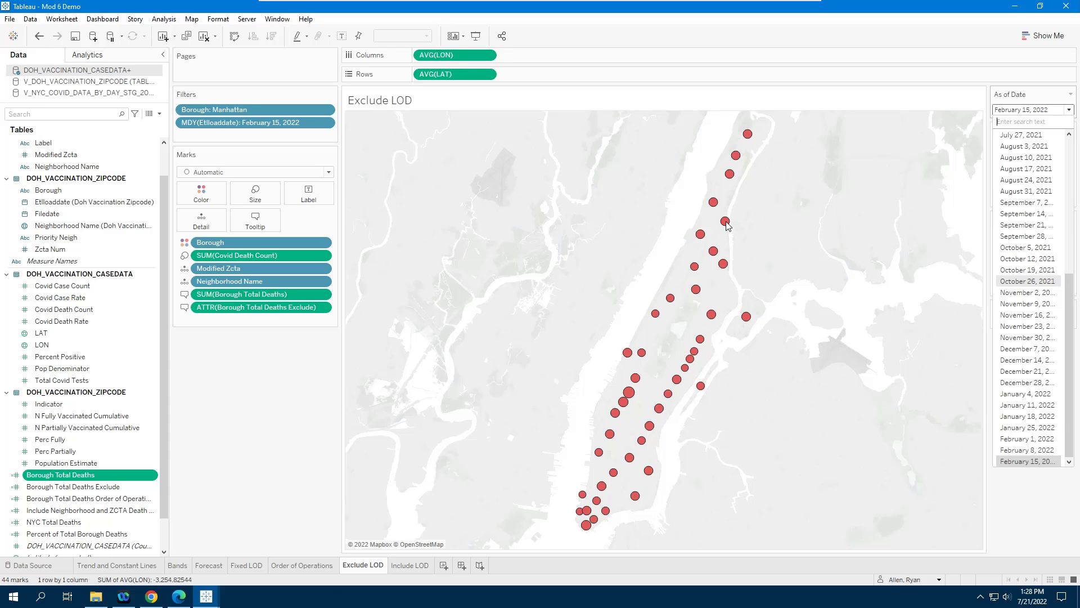
{"action": "mouse_move", "coordinate": [727, 224]}
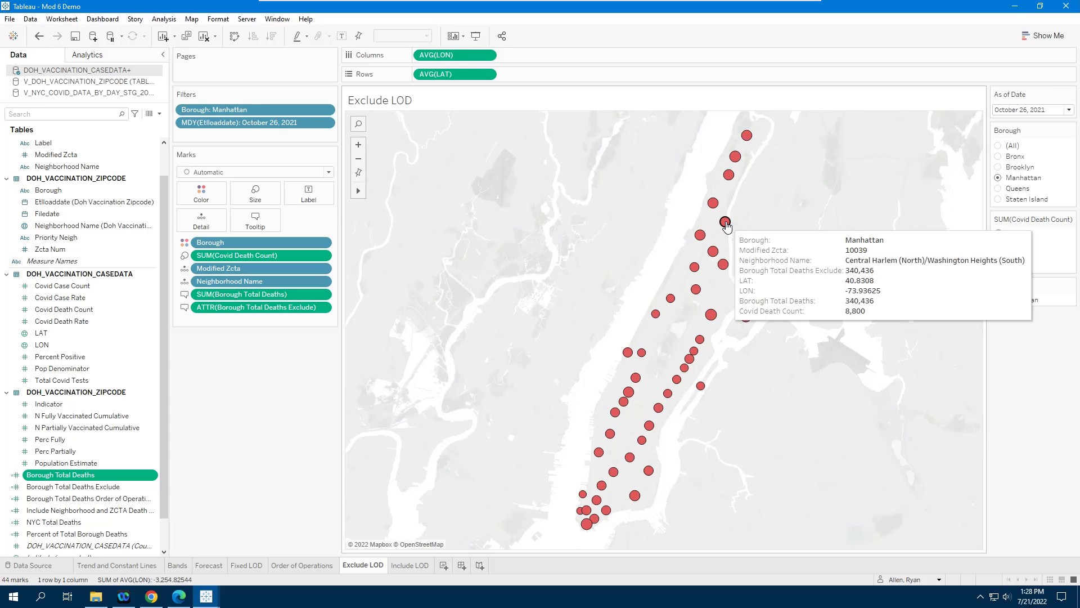
{"action": "left_click", "coordinate": [725, 222]}
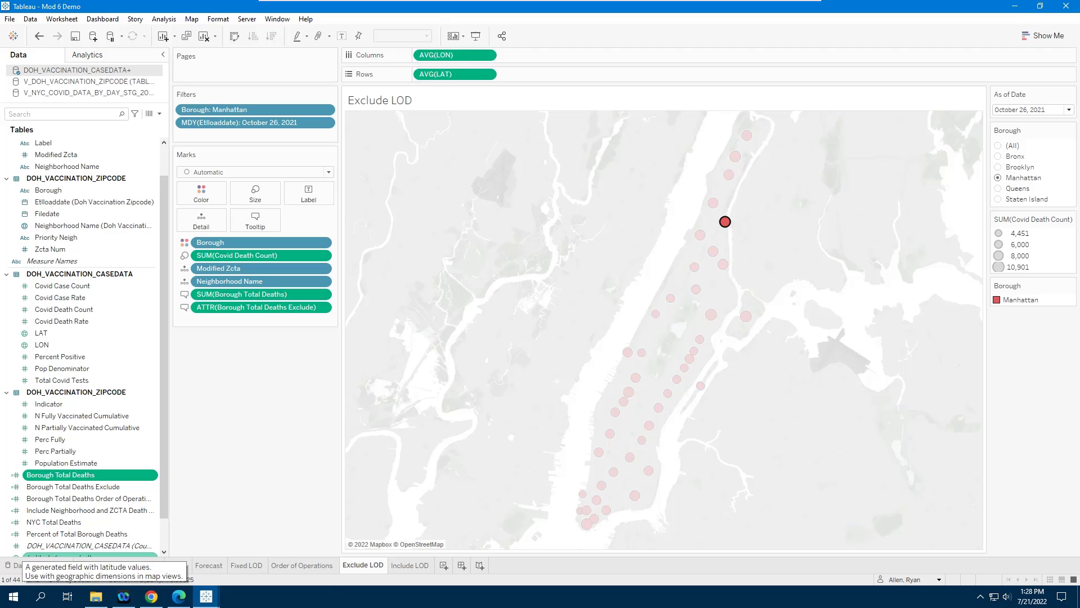
Switch to the Snagit Editor diagram, examine where Exclude LOD falls in the filter order, and return to Tableau.
{"action": "key", "text": "alt+Tab"}
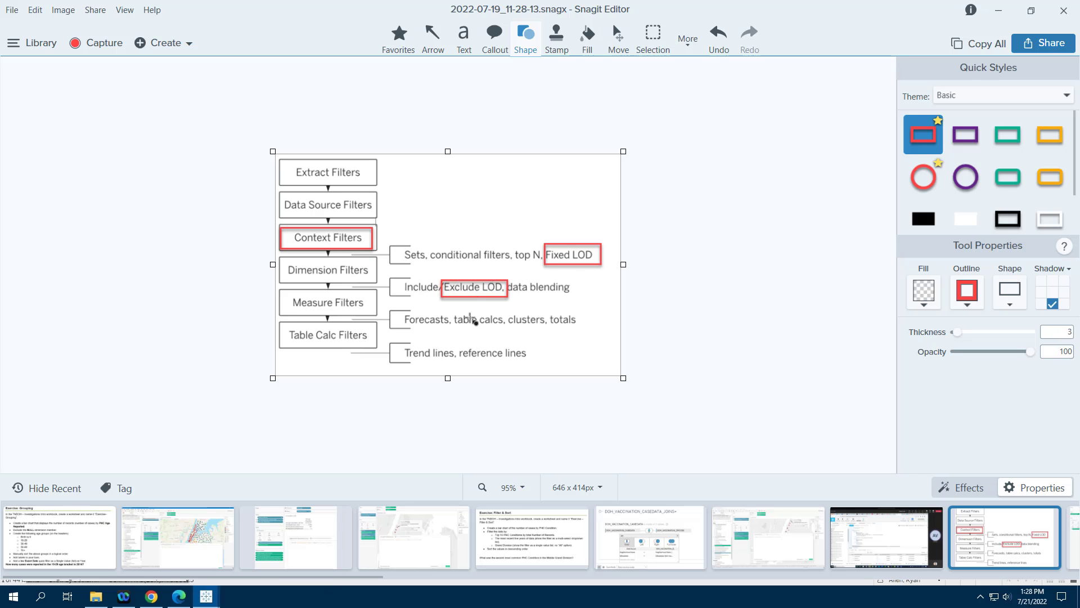
{"action": "left_click", "coordinate": [464, 280]}
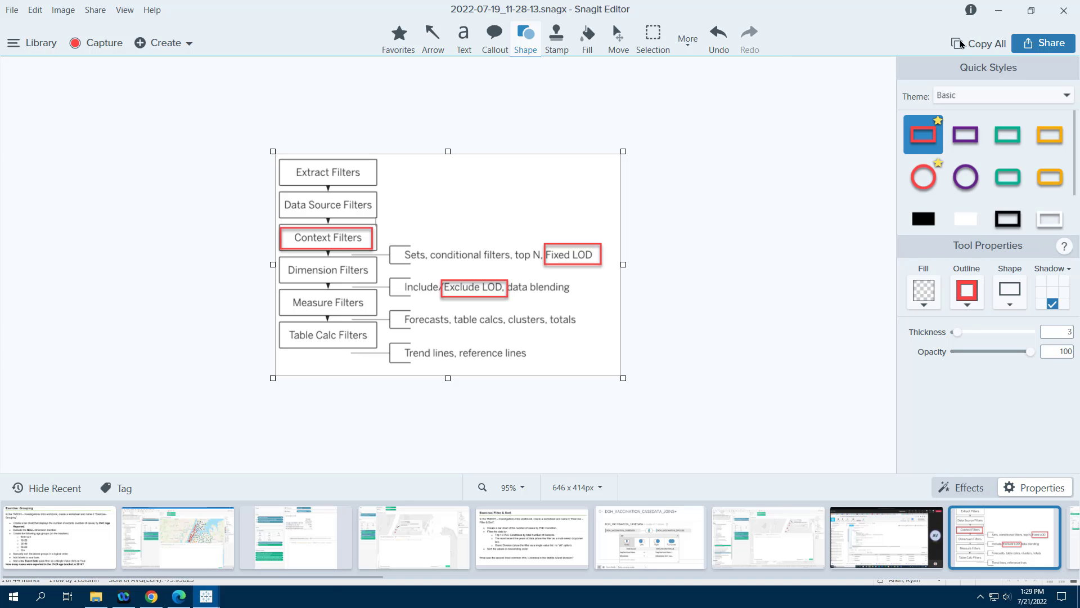
{"action": "left_click", "coordinate": [999, 10]}
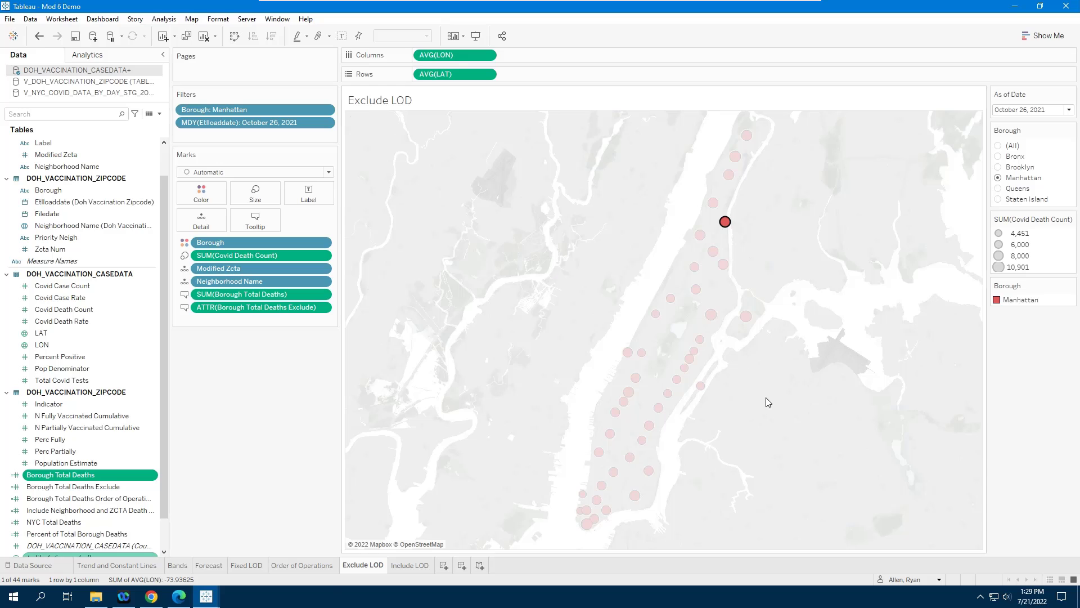
Go back to the Order of Operations sheet and examine its MDY(Etlloaddate) context filter.
{"action": "left_click", "coordinate": [315, 565]}
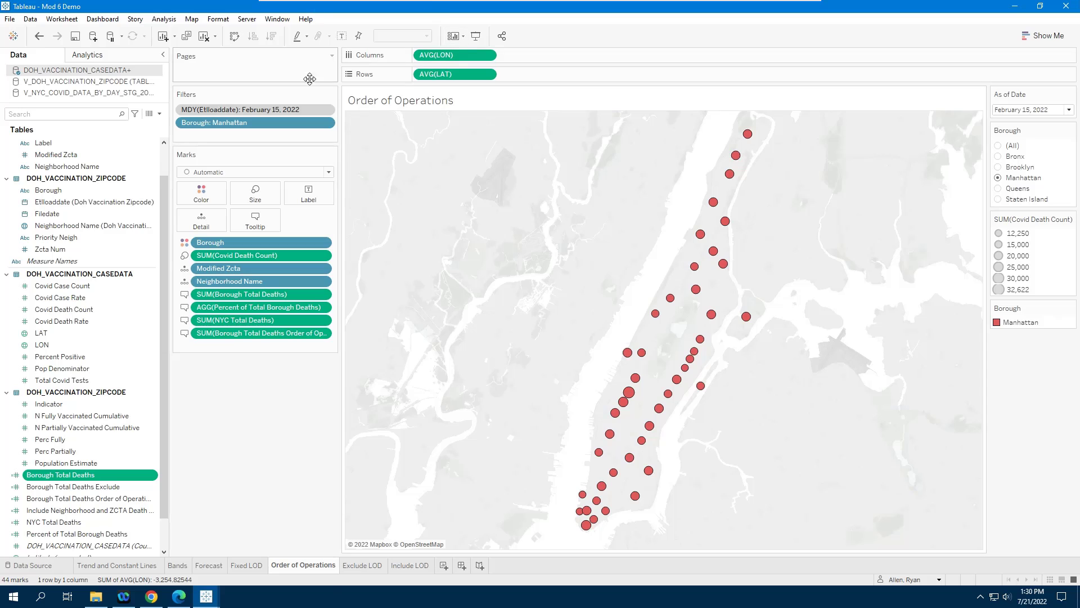
{"action": "key", "text": "ctrl"}
{"action": "key", "text": "ctrl"}
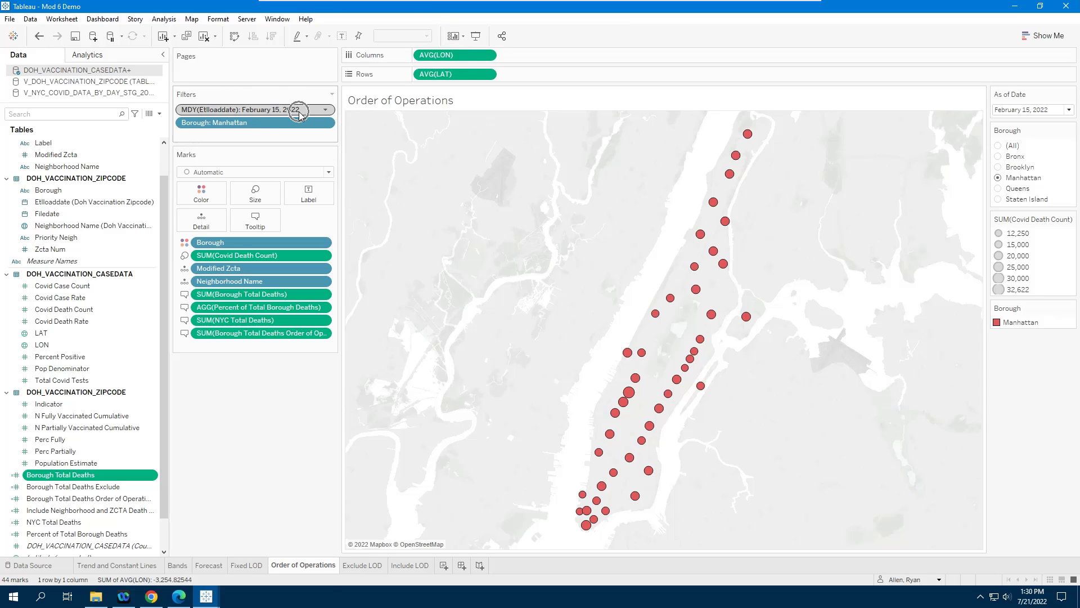